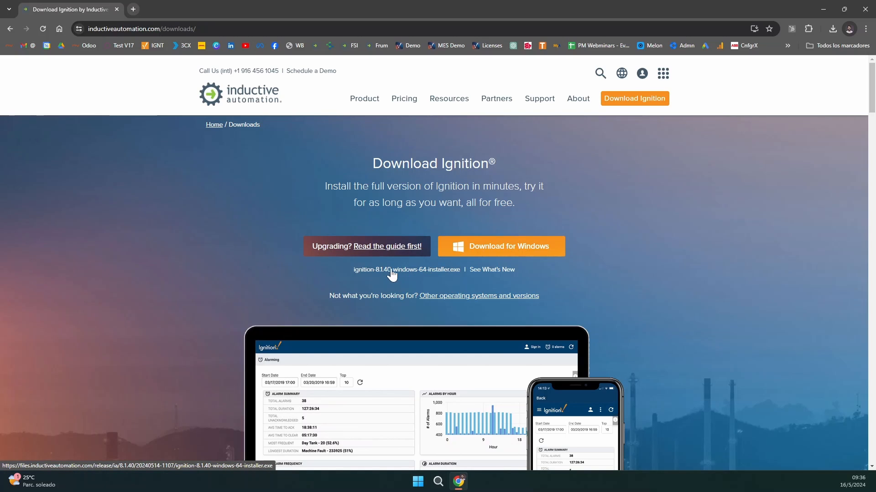
# Examine the file name of the Ignition Windows installer offered on the download page.
pyautogui.doubleClick(365, 270)
pyautogui.moveTo(370, 269); pyautogui.dragTo(462, 273)
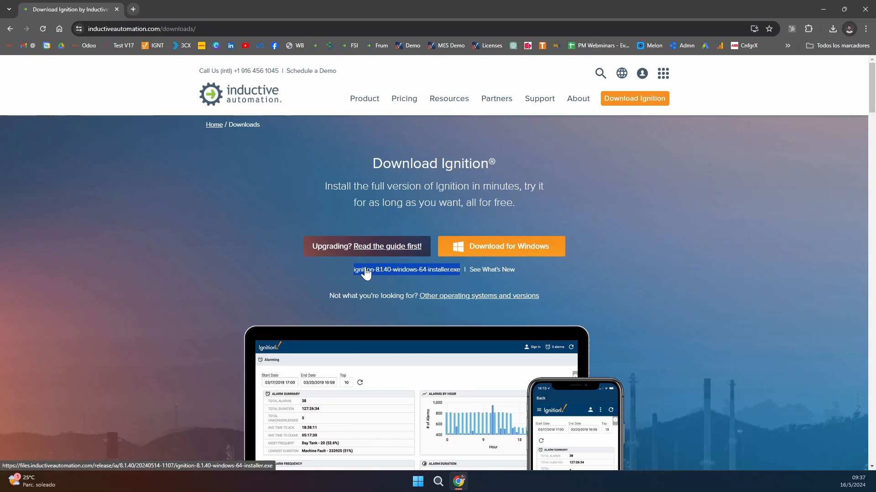
pyautogui.click(265, 261)
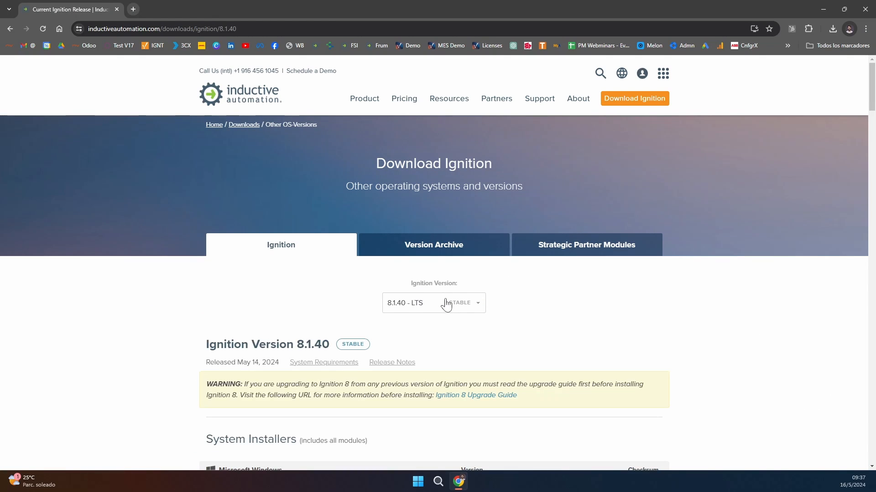
# Show Ignition release 7.3.0 in the version archive.
pyautogui.click(435, 250)
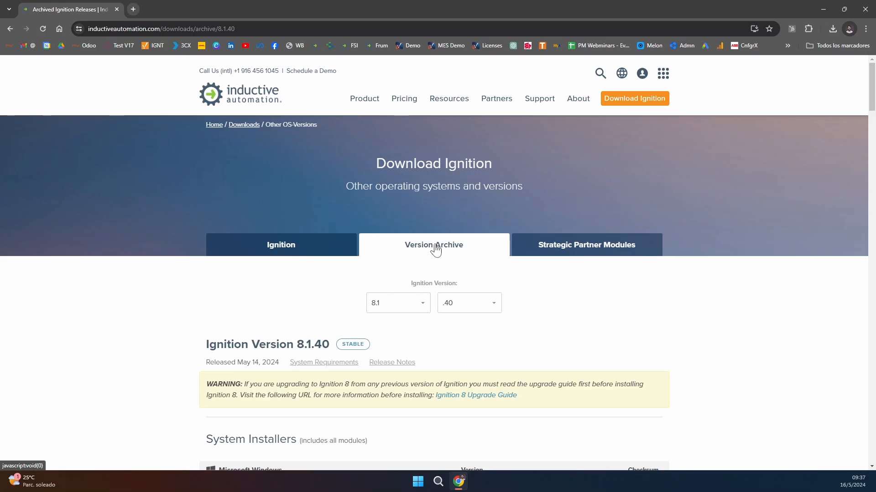
pyautogui.click(419, 310)
pyautogui.scroll(-3, 406, 342)
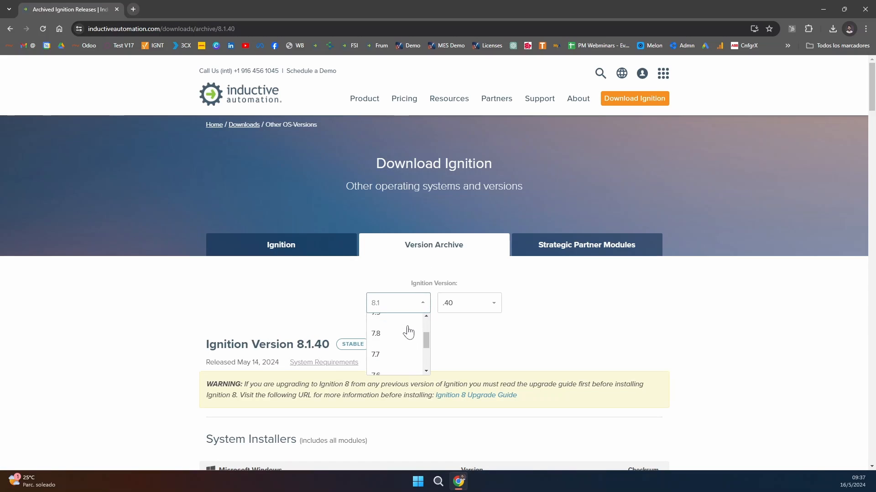
pyautogui.scroll(3, 403, 351)
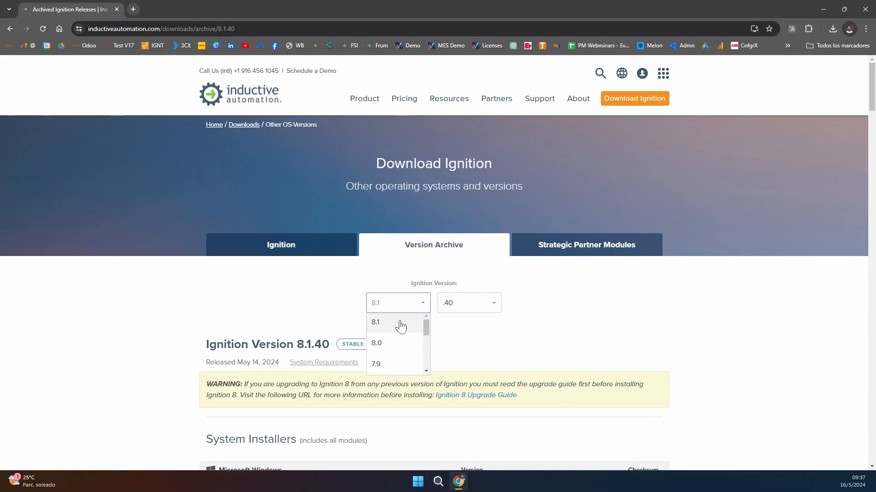
pyautogui.scroll(-3, 401, 339)
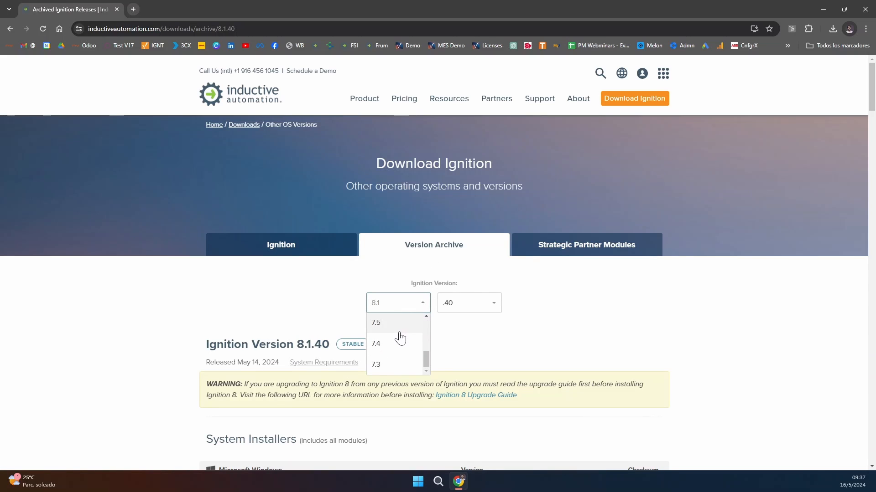
pyautogui.click(391, 364)
pyautogui.click(462, 308)
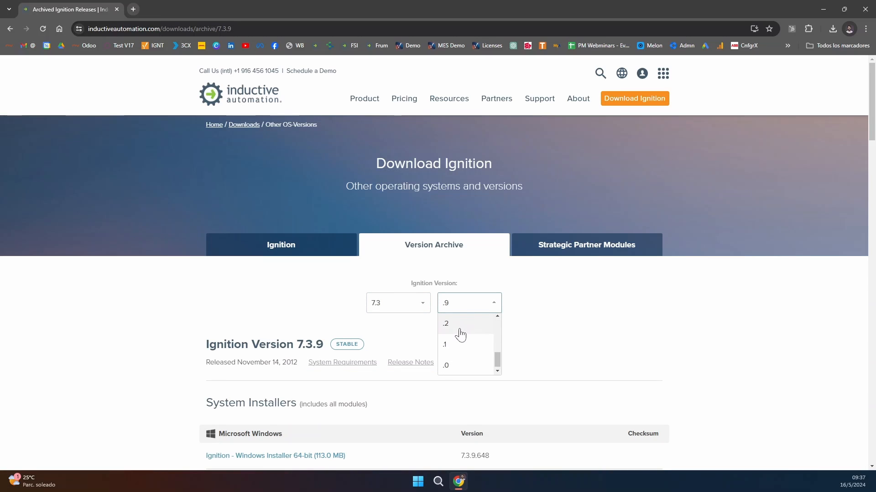
pyautogui.scroll(-3, 458, 335)
pyautogui.click(458, 365)
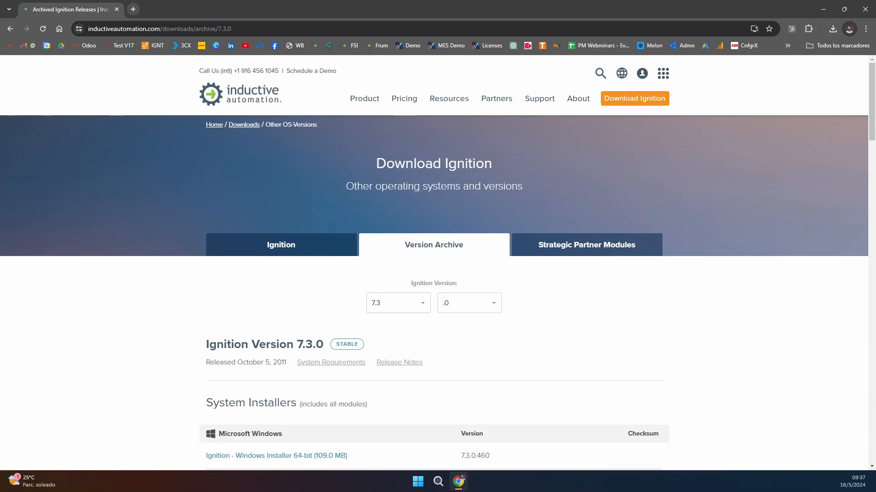
# Check the version number and release date of the displayed archived release.
pyautogui.moveTo(296, 345); pyautogui.dragTo(328, 350)
pyautogui.click(327, 350)
pyautogui.moveTo(205, 363); pyautogui.dragTo(282, 364)
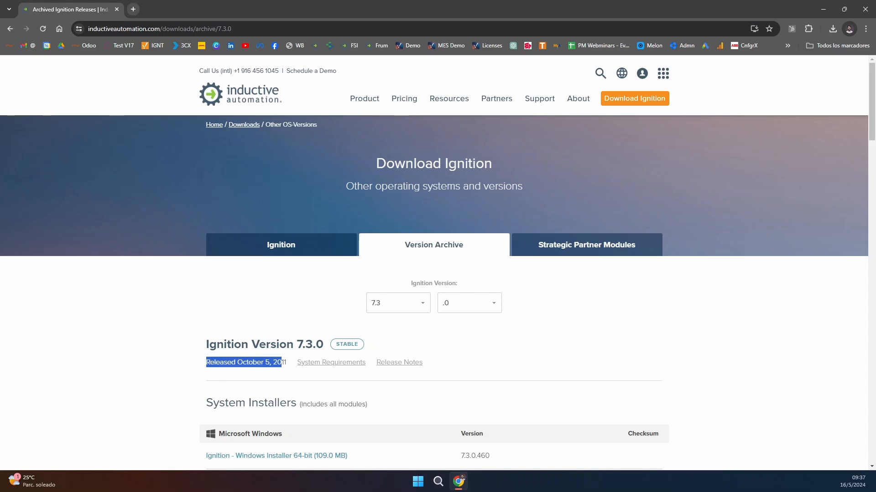
pyautogui.click(312, 319)
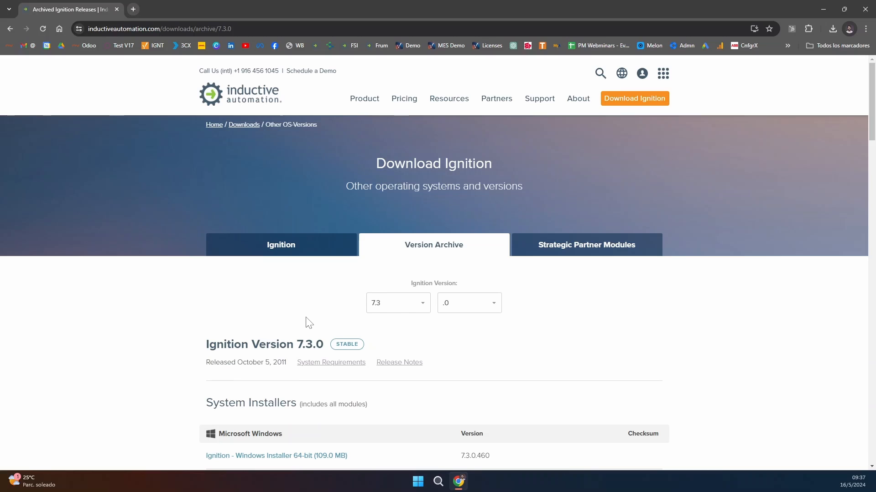
# Set the archive's major version back to 8.1 and return to the current Ignition release.
pyautogui.click(396, 309)
pyautogui.click(394, 323)
pyautogui.click(326, 254)
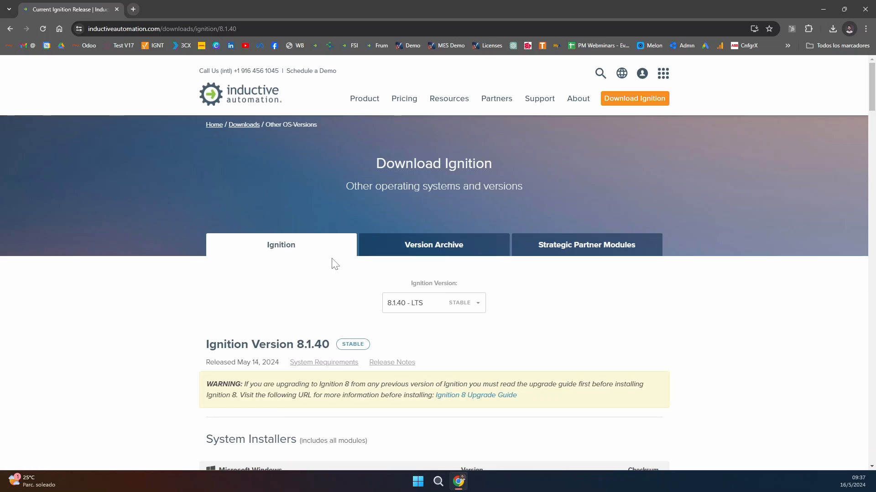
pyautogui.click(304, 248)
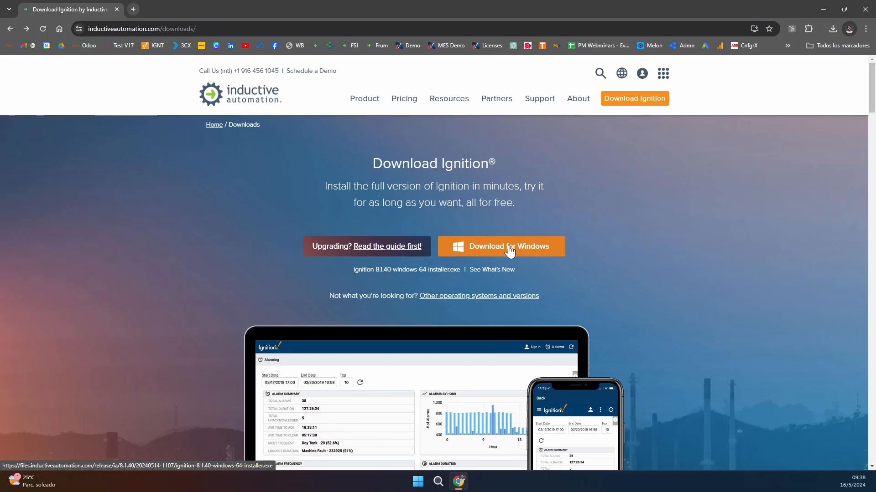
# Open the other operating systems and versions page and review the system installers and modules for Ignition 8.1.40.
pyautogui.click(484, 300)
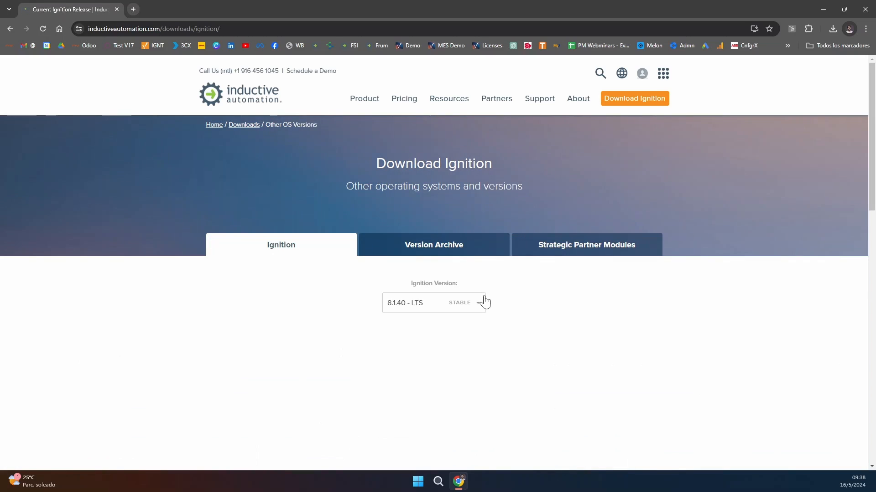
pyautogui.scroll(-3, 378, 285)
pyautogui.scroll(-4, 378, 285)
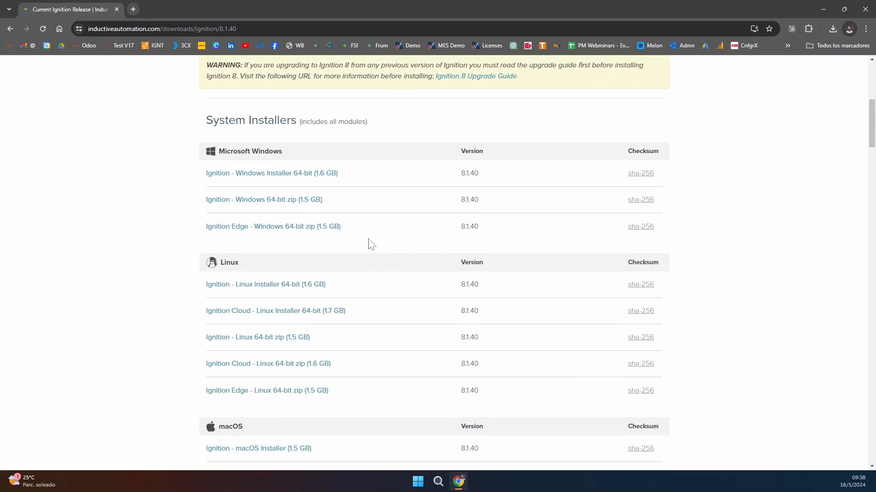
pyautogui.scroll(-1, 292, 253)
pyautogui.scroll(-6, 318, 260)
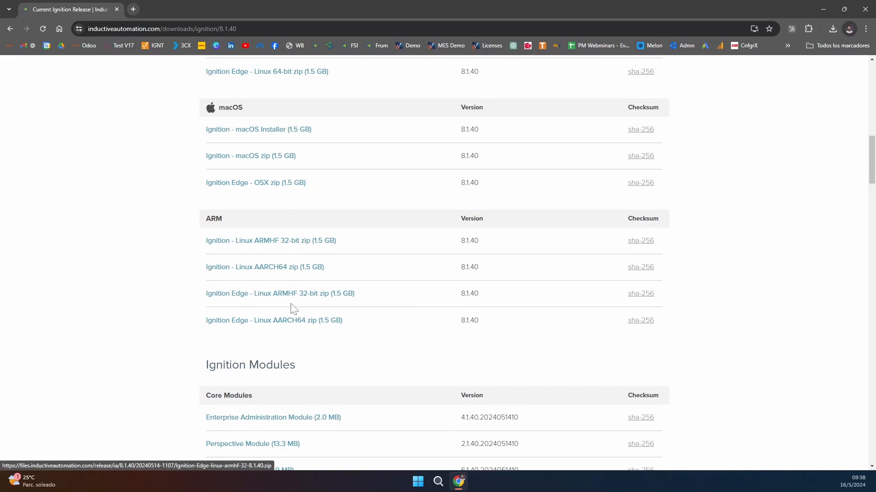
pyautogui.scroll(-1, 292, 331)
pyautogui.scroll(-1, 292, 332)
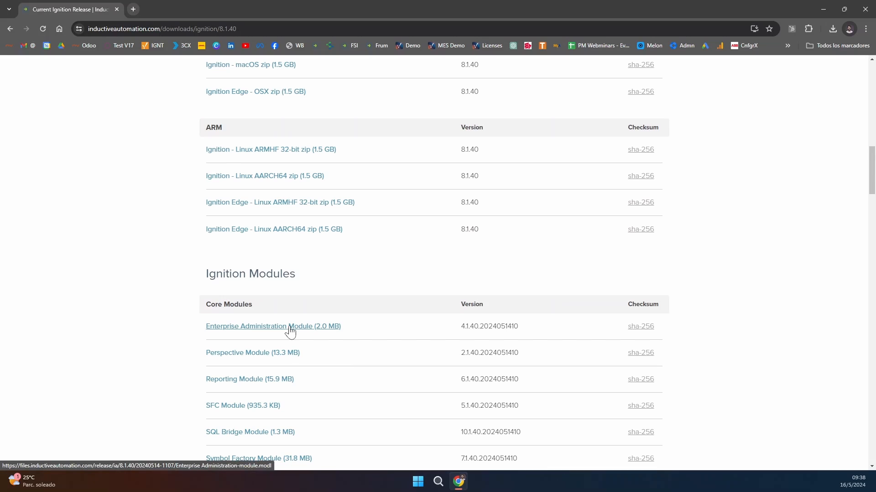
pyautogui.scroll(-8, 290, 332)
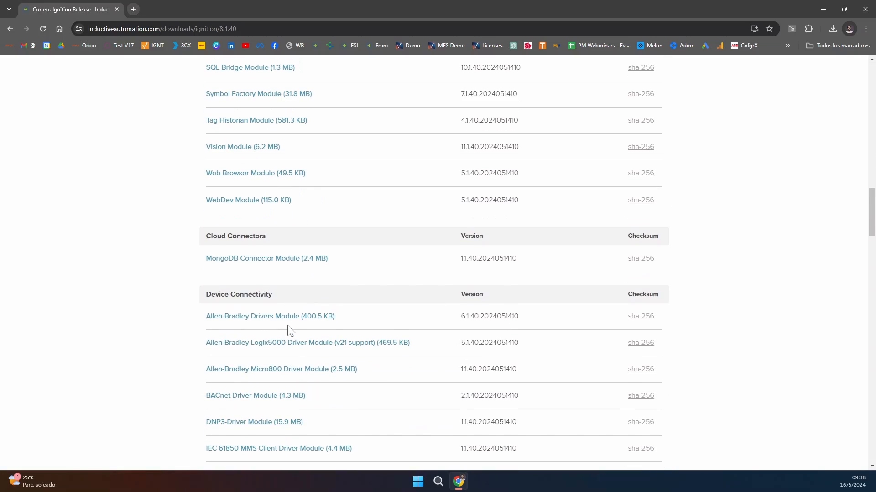
pyautogui.scroll(20, 290, 331)
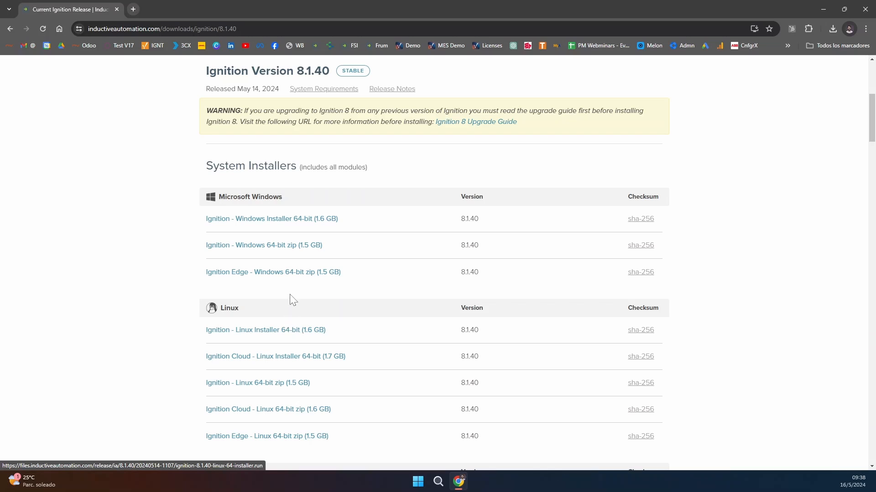
# Download the Ignition 8.1.40 Windows 64-bit installer to the Descargas folder and show the file in its folder.
pyautogui.click(283, 223)
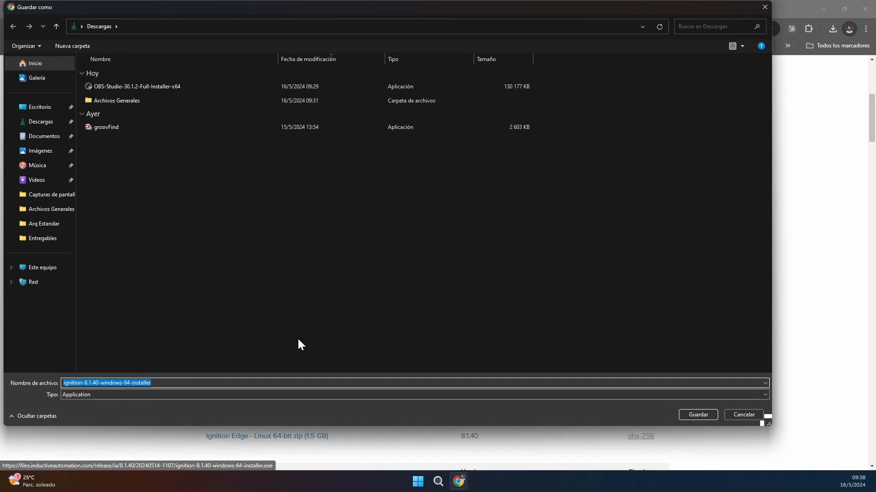
pyautogui.click(692, 413)
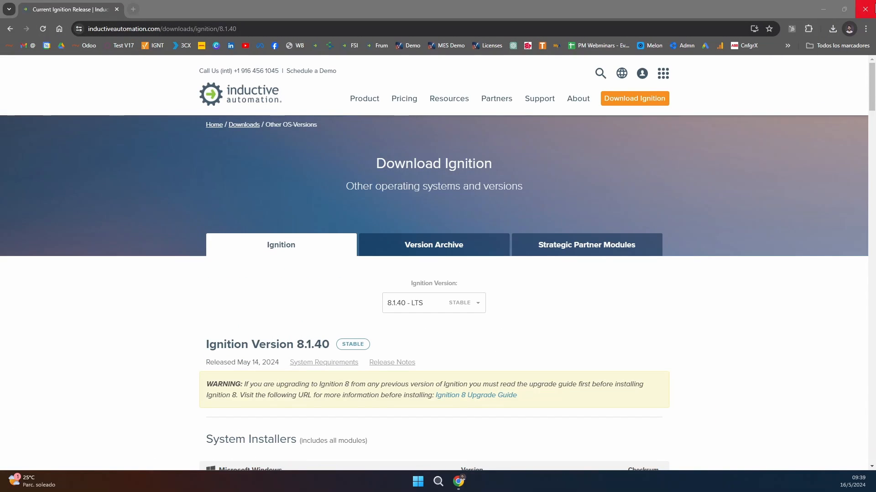
pyautogui.click(832, 29)
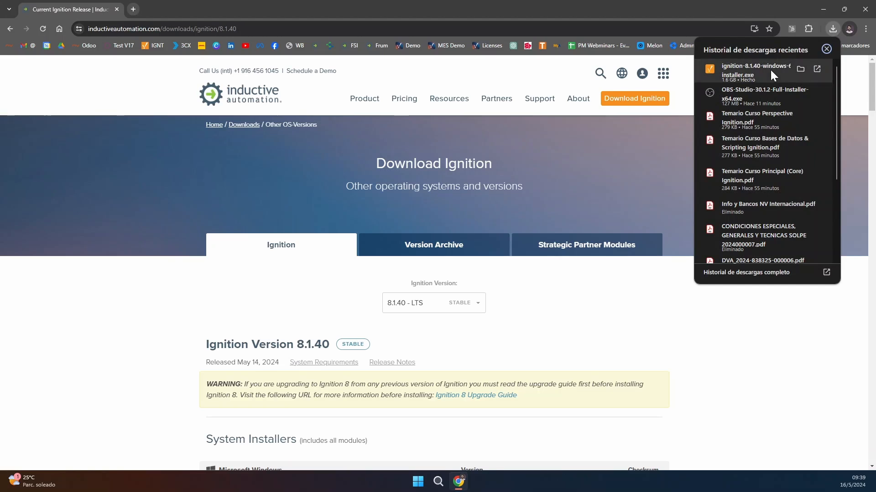
pyautogui.click(797, 69)
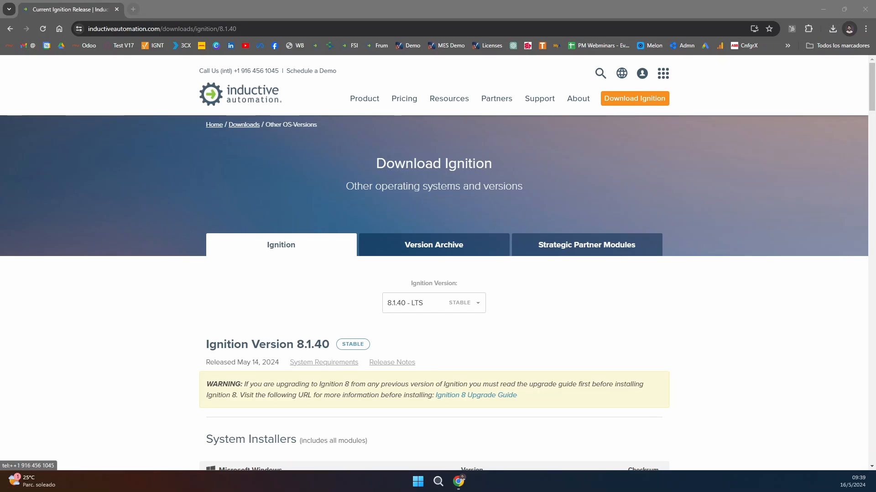
# Run ignition-8.1.40-windows-64-installer as administrator.
pyautogui.moveTo(0, 91); pyautogui.dragTo(554, 38)
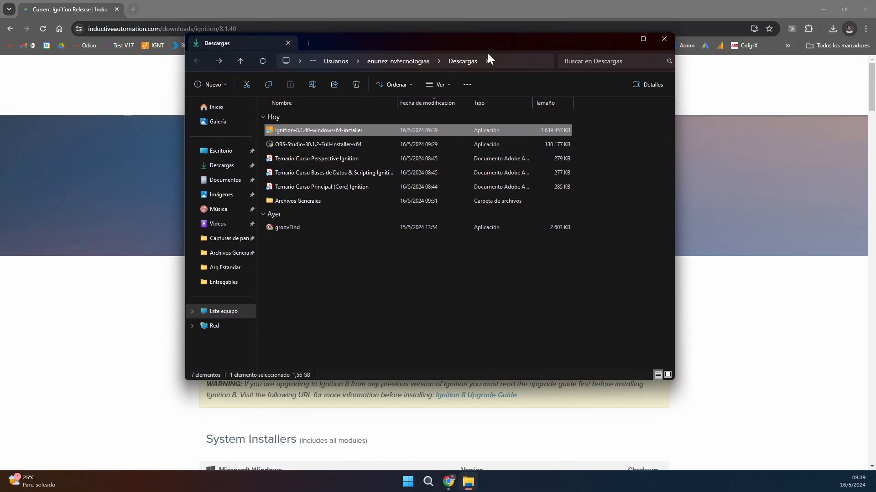
pyautogui.rightClick(336, 130)
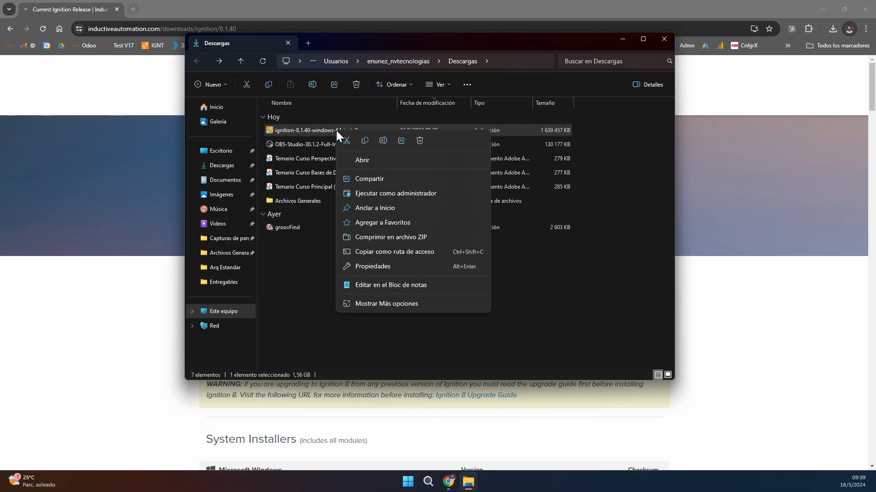
pyautogui.click(395, 190)
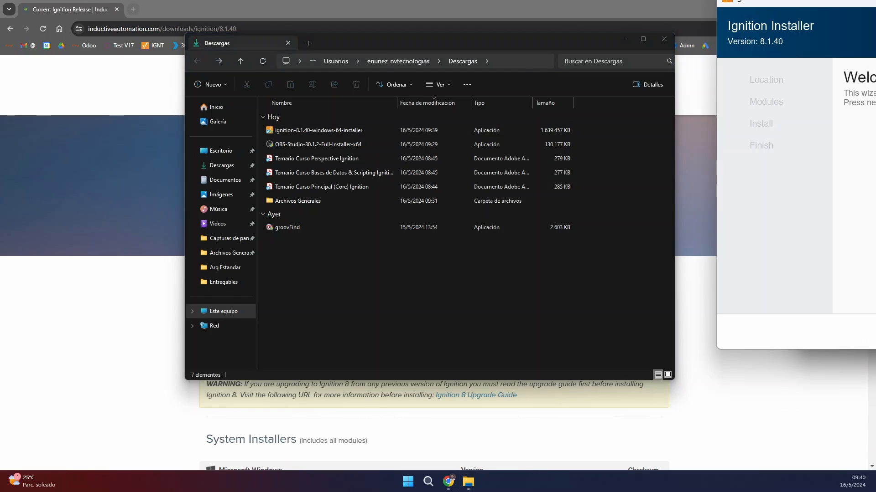
# Install Ignition with the default location and service name and the Typical option, then finish the wizard with Start Ignition Now enabled.
pyautogui.moveTo(707, 93); pyautogui.dragTo(354, 88)
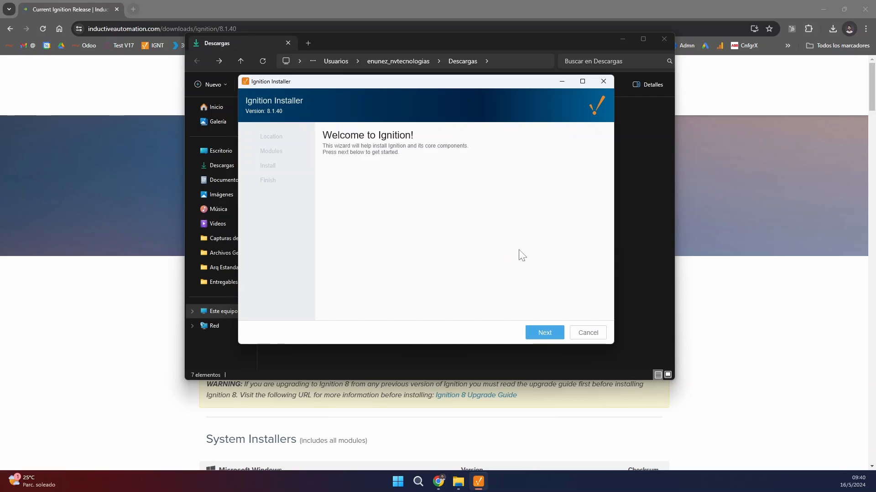
pyautogui.click(549, 335)
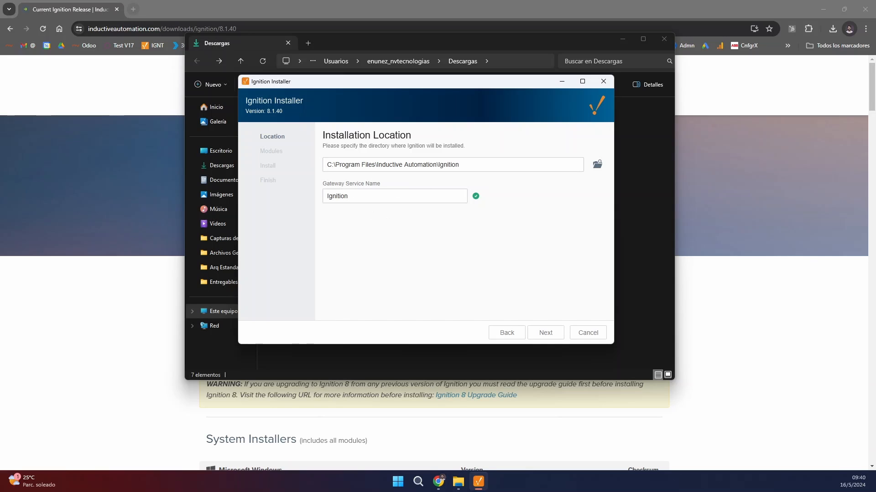
pyautogui.click(546, 335)
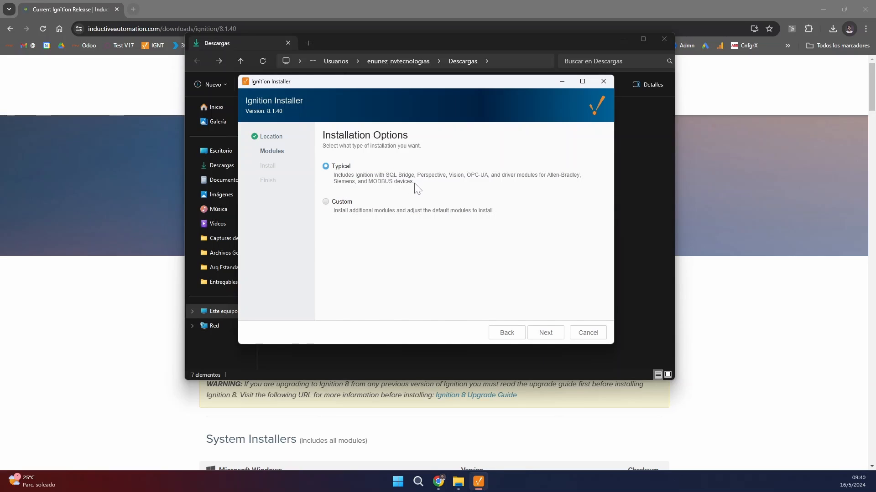
pyautogui.click(546, 333)
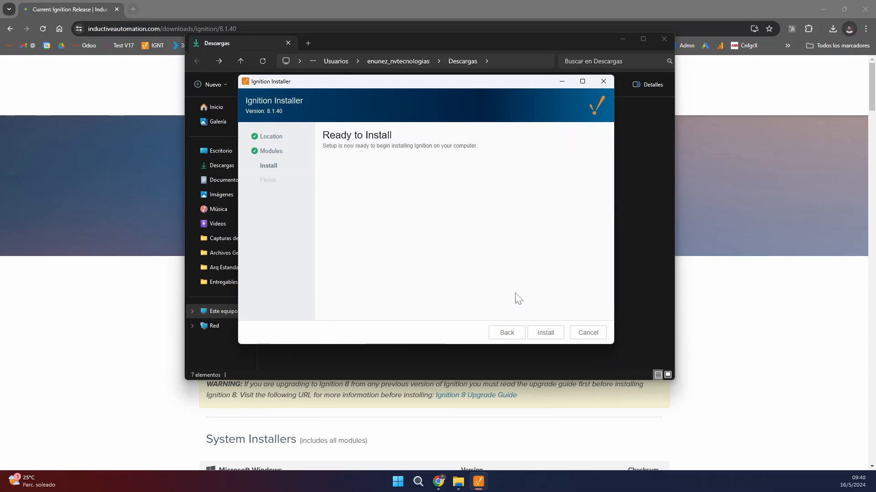
pyautogui.click(547, 337)
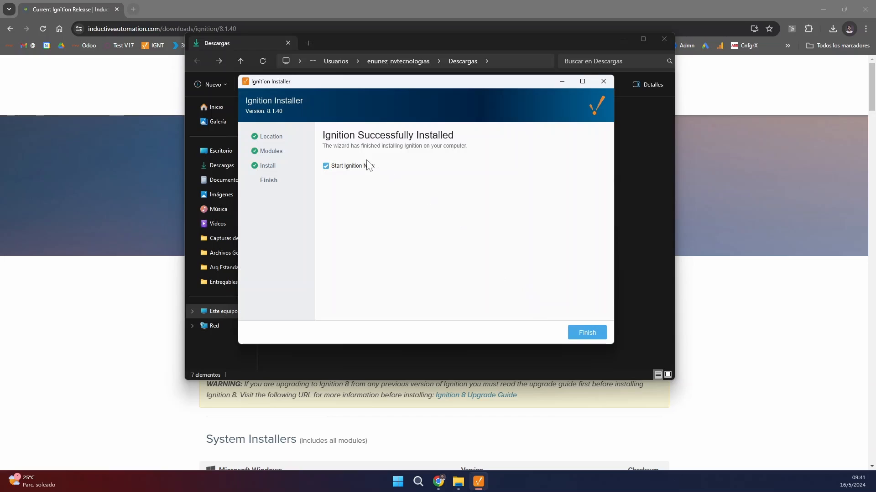
pyautogui.click(580, 338)
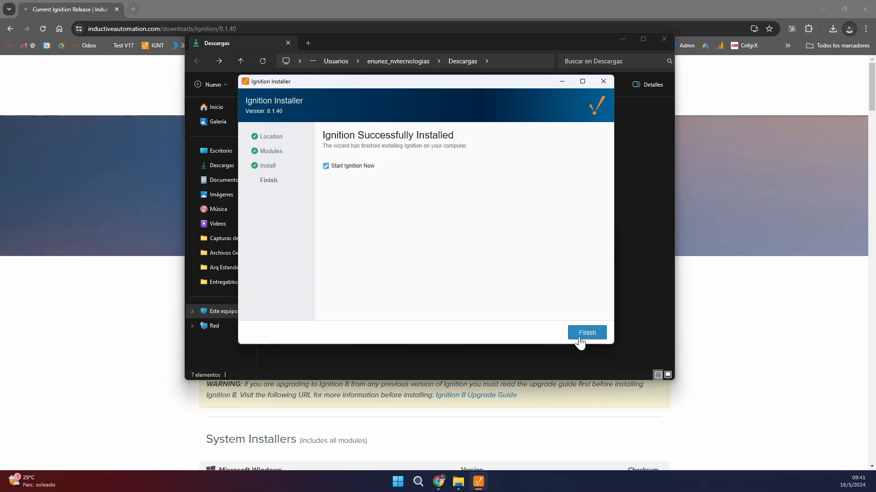
pyautogui.click(622, 39)
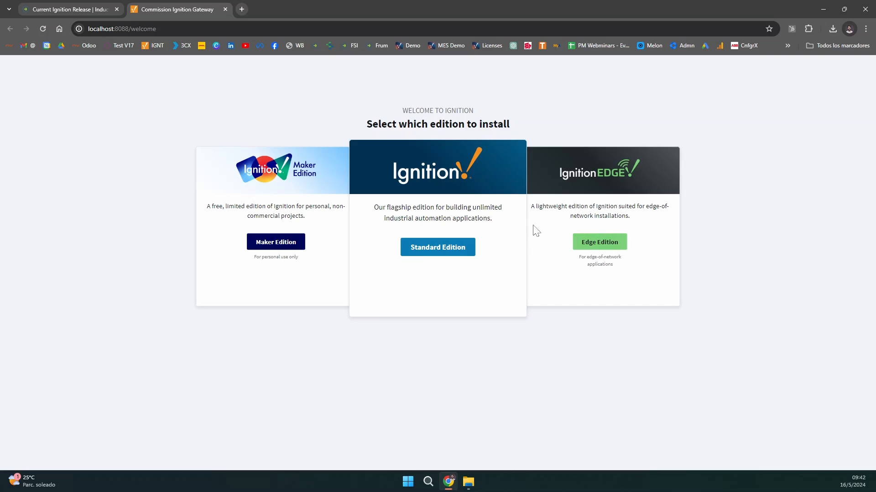
# Choose the Standard Edition for the gateway, accept the license agreement and continue to the user creation step.
pyautogui.click(449, 251)
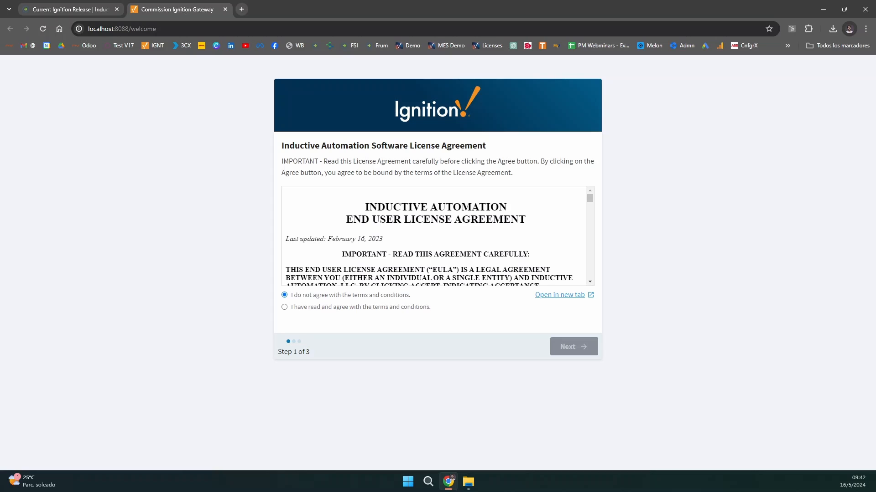
pyautogui.click(358, 313)
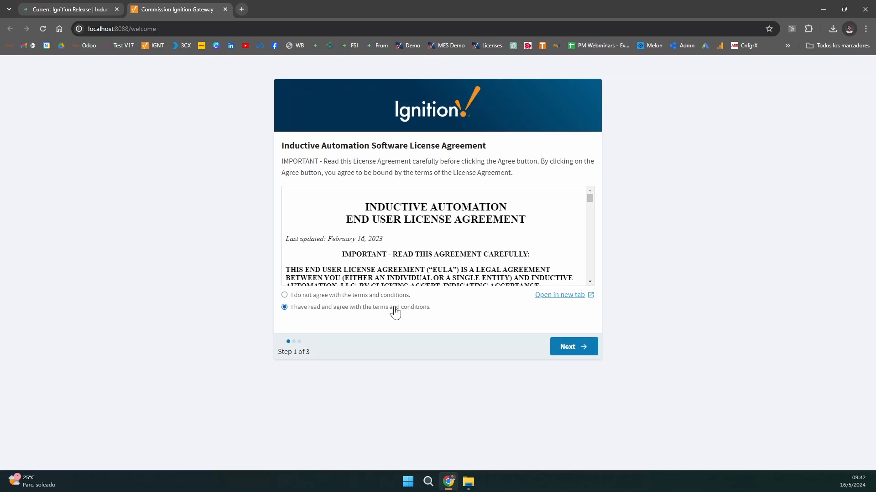
pyautogui.click(569, 350)
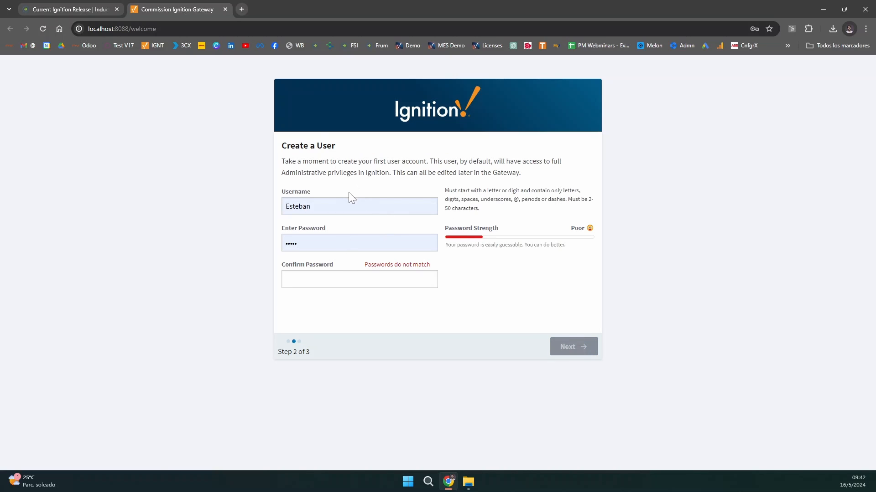
# Enter and confirm the gateway user's password, continue to the port configuration, and update the password saved in the browser.
pyautogui.click(352, 205)
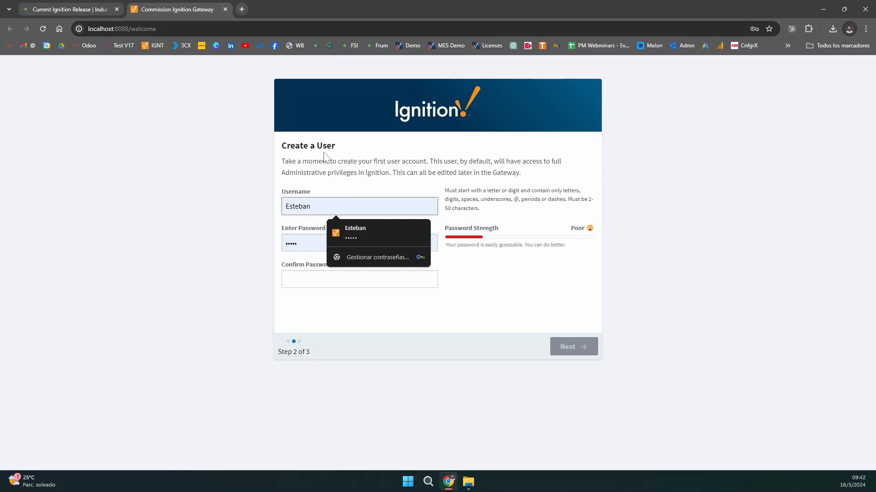
pyautogui.press('Tab')
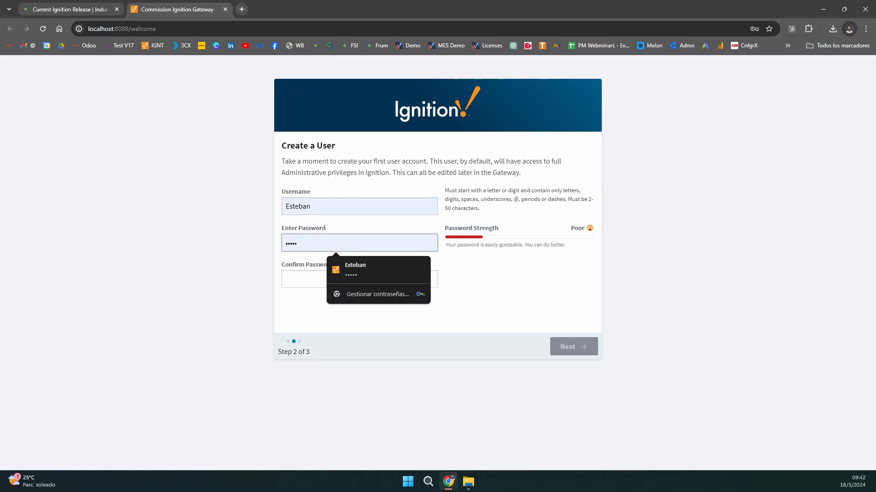
pyautogui.hotkey('ctrl', 'a')
pyautogui.write('••••')
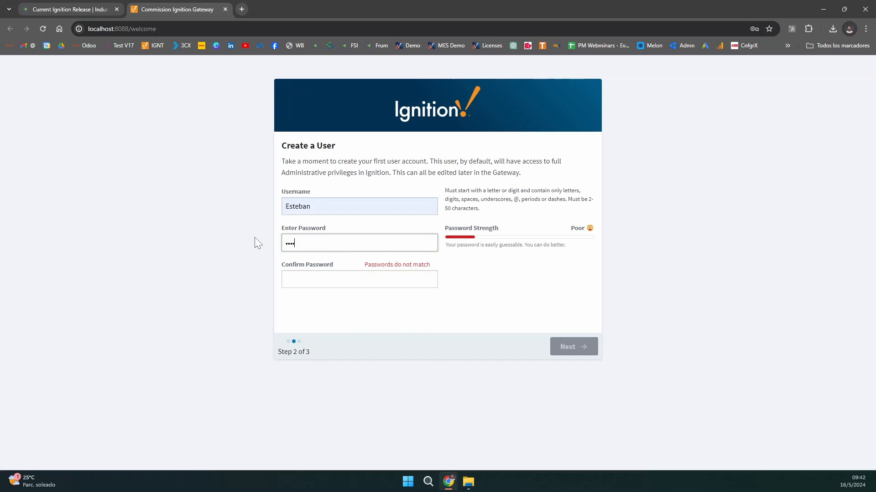
pyautogui.press('Tab')
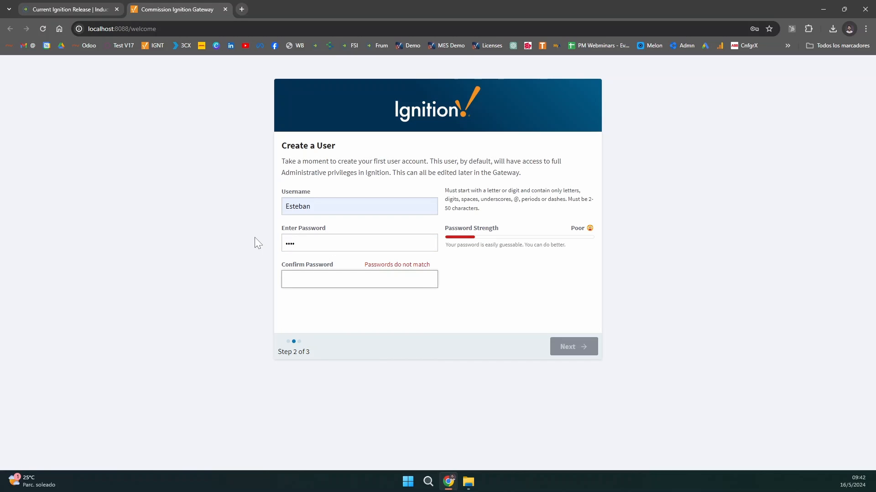
pyautogui.write('••••')
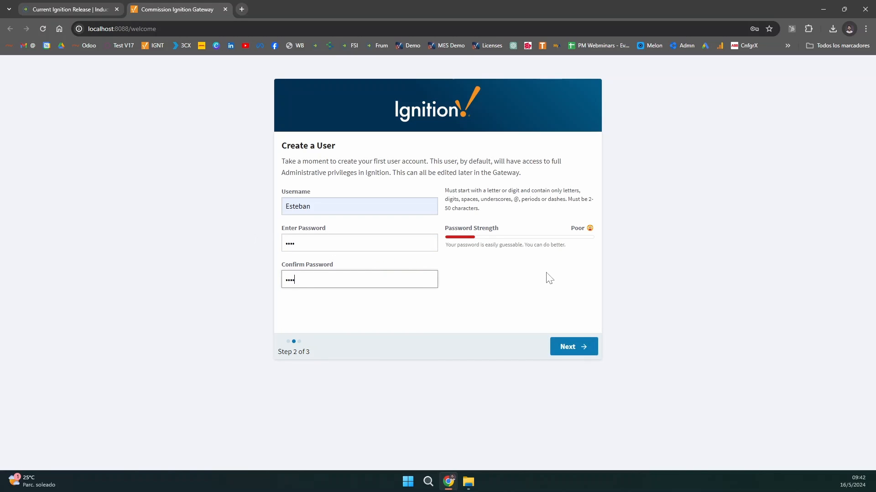
pyautogui.click(570, 234)
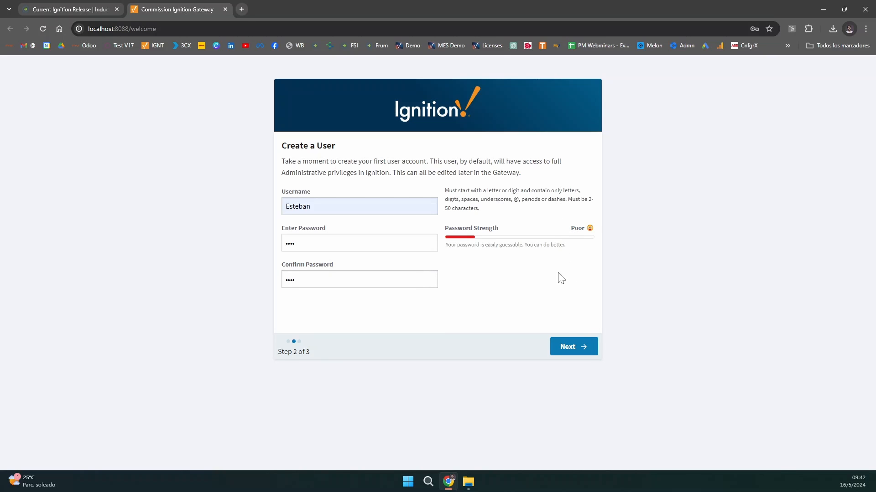
pyautogui.click(573, 347)
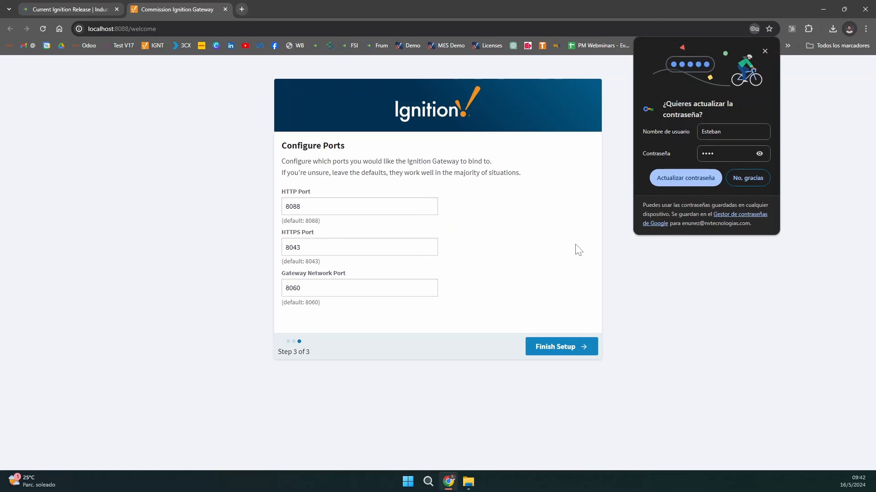
pyautogui.click(694, 177)
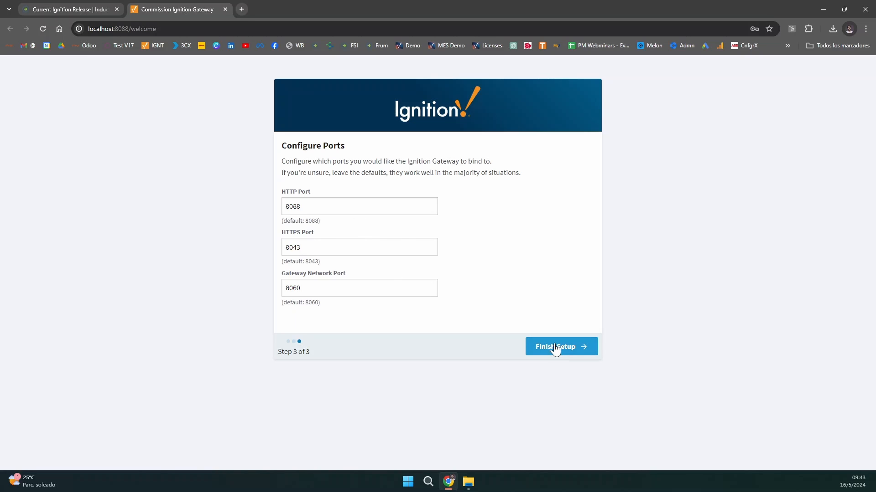
# Finish the setup with the default ports 8088, 8043 and 8060, start the gateway, and close the Descargas folder window.
pyautogui.click(555, 348)
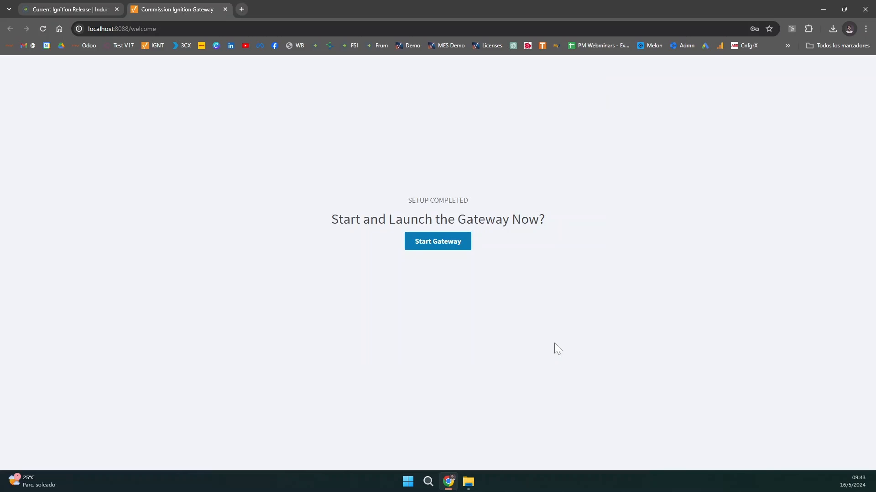
pyautogui.click(433, 241)
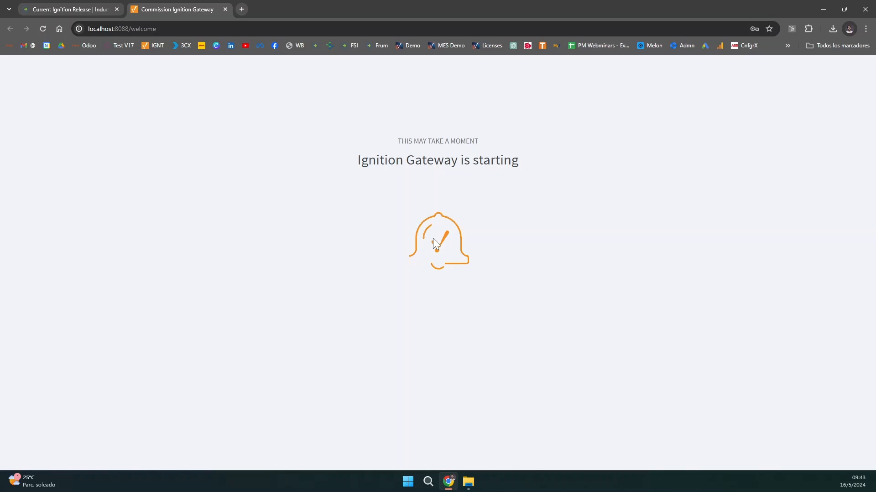
pyautogui.click(466, 484)
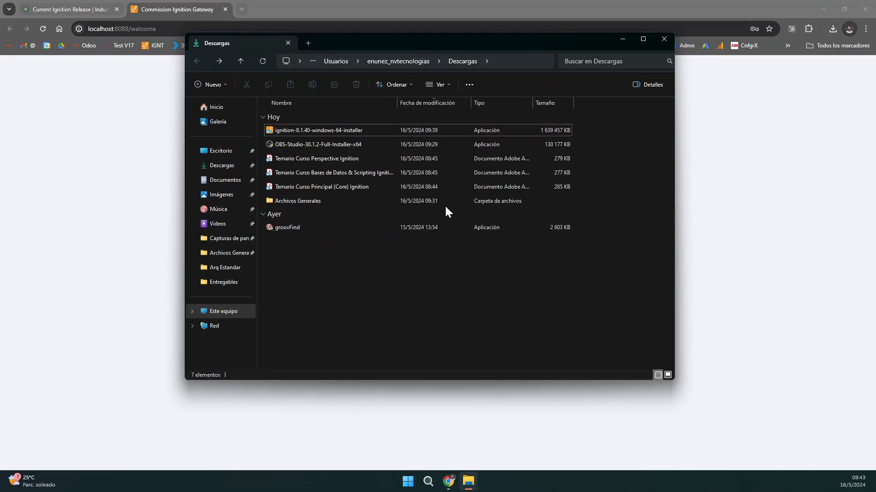
pyautogui.click(664, 37)
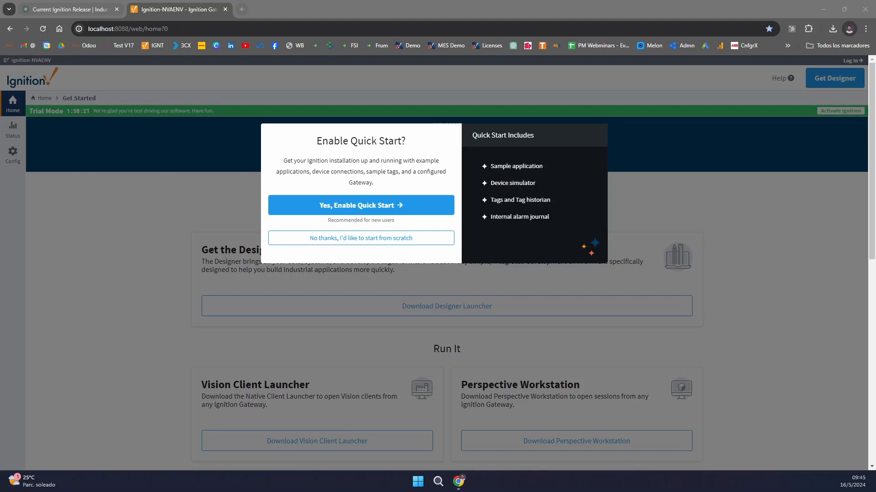
# Highlight each Quick Start item in turn: sample application, device simulator, tags and tag historian, and internal alarm journal.
pyautogui.moveTo(490, 166); pyautogui.dragTo(545, 169)
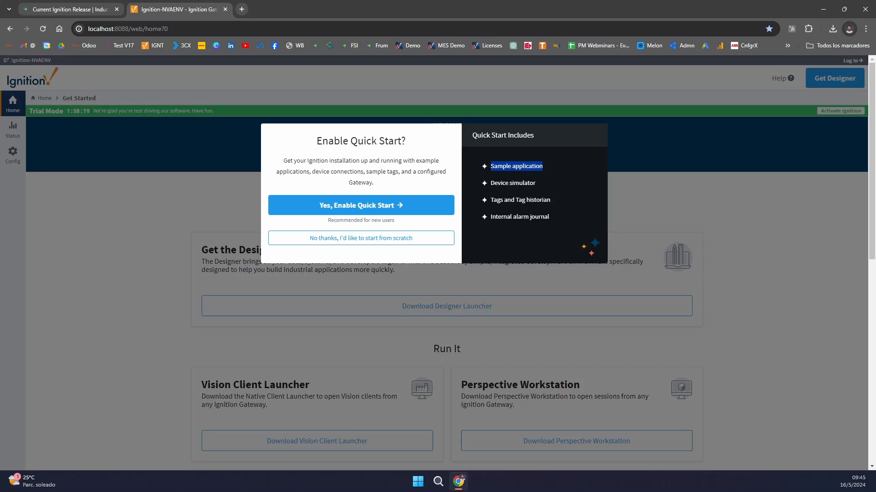
pyautogui.moveTo(490, 182); pyautogui.dragTo(542, 186)
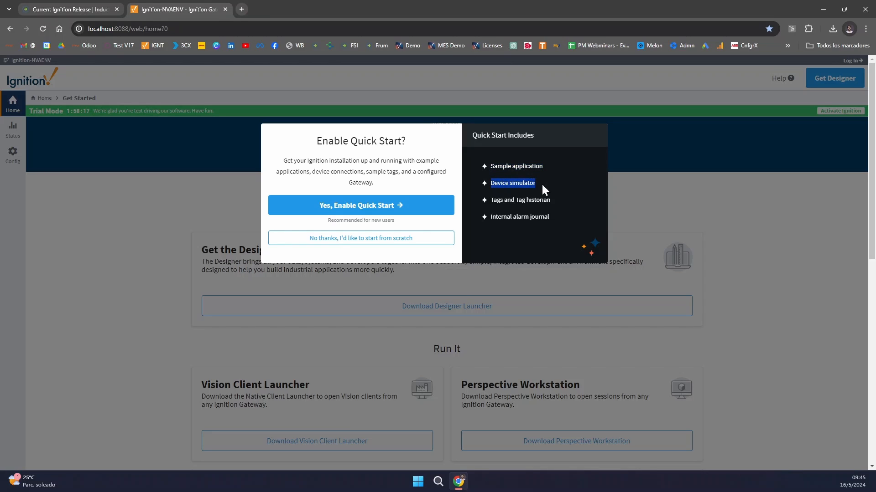
pyautogui.moveTo(490, 200); pyautogui.dragTo(543, 200)
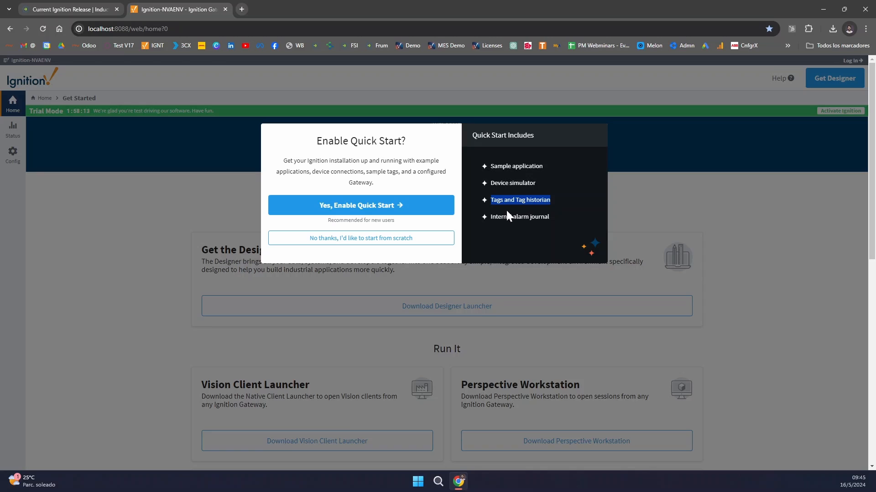
pyautogui.moveTo(490, 217); pyautogui.dragTo(553, 219)
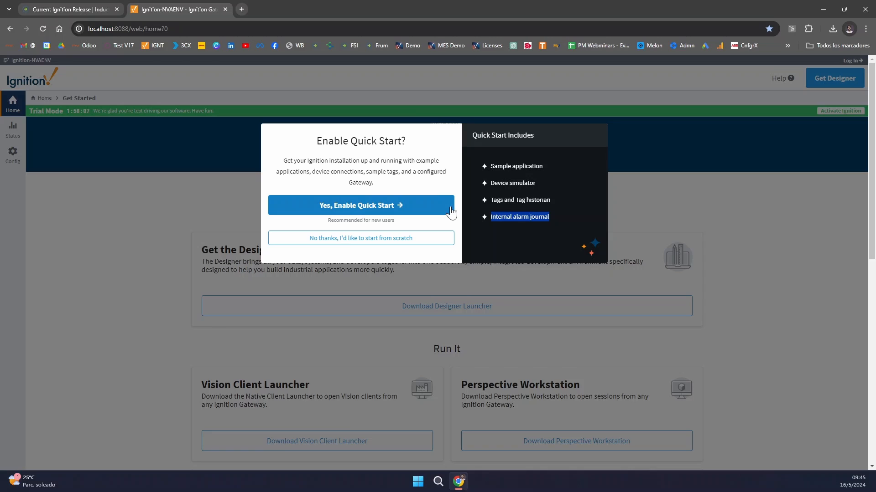
pyautogui.click(483, 201)
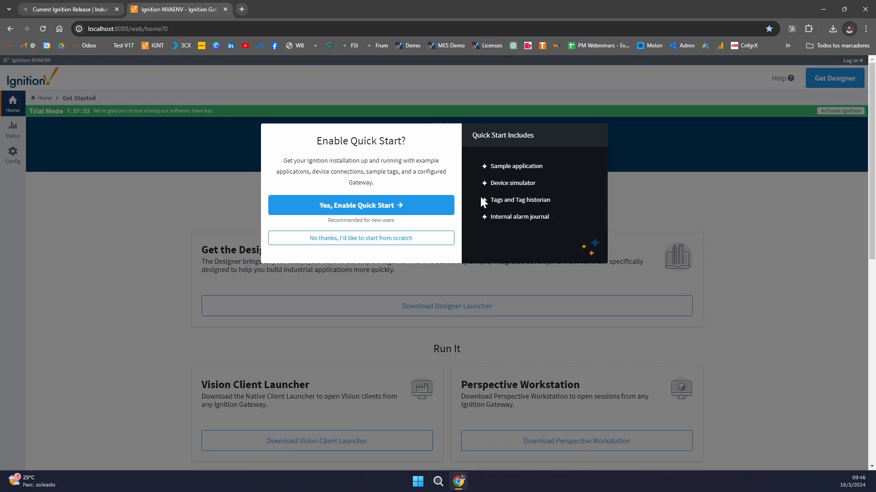
# Enable Quick Start and log in to the gateway with the saved username and password.
pyautogui.click(413, 206)
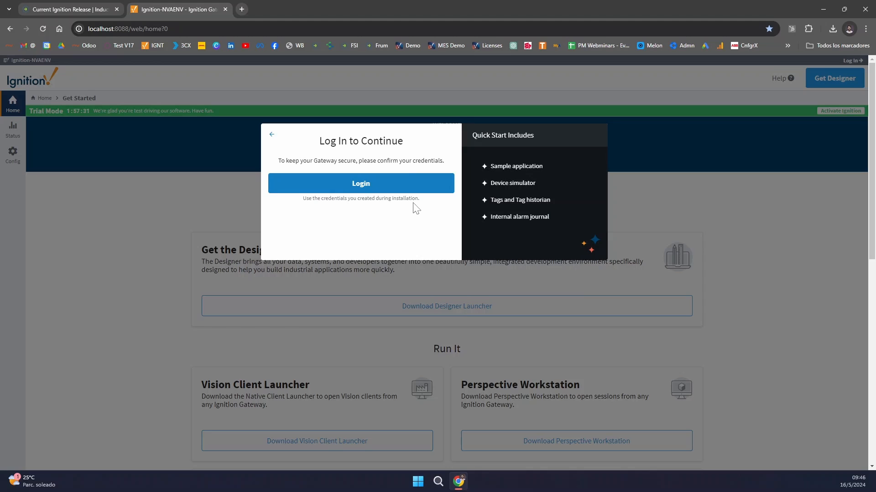
pyautogui.click(379, 187)
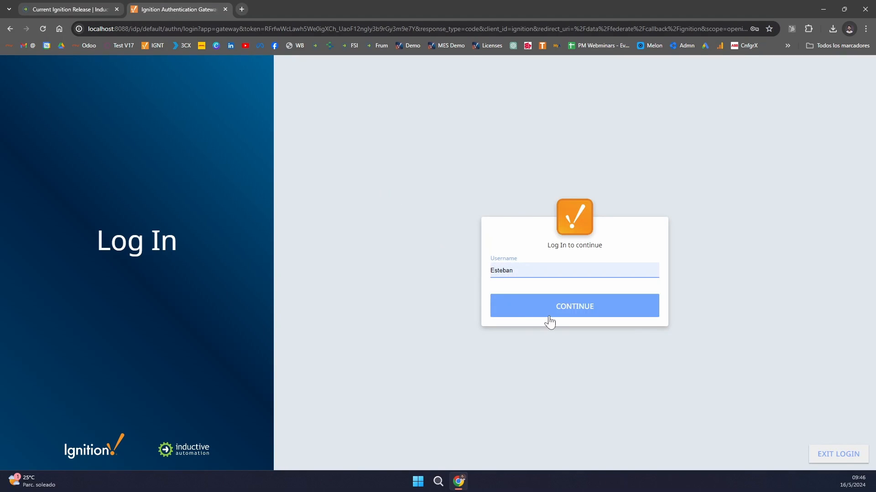
pyautogui.click(543, 310)
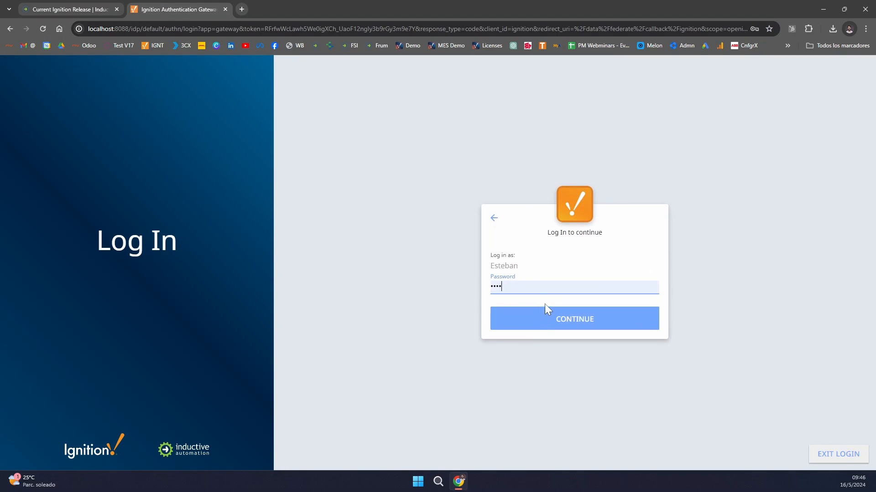
pyautogui.click(547, 314)
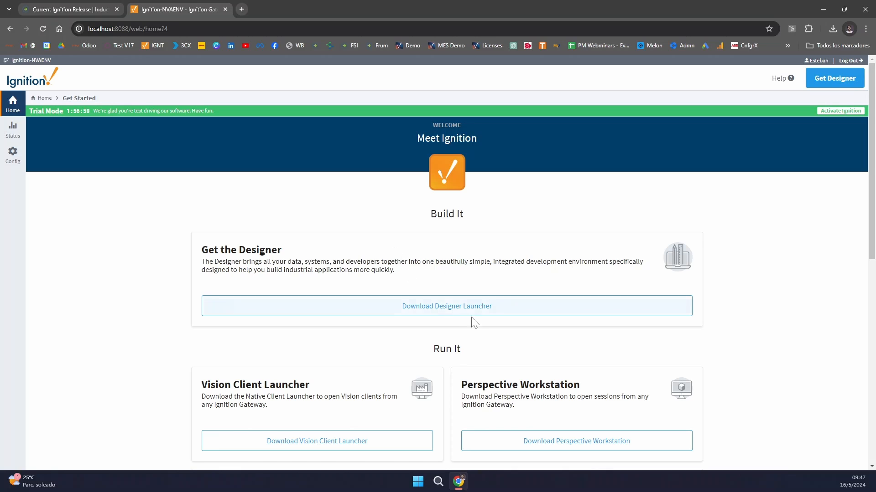
# Download the Designer Launcher for Windows to the Descargas folder as designerlauncher and show the file in its folder.
pyautogui.click(438, 308)
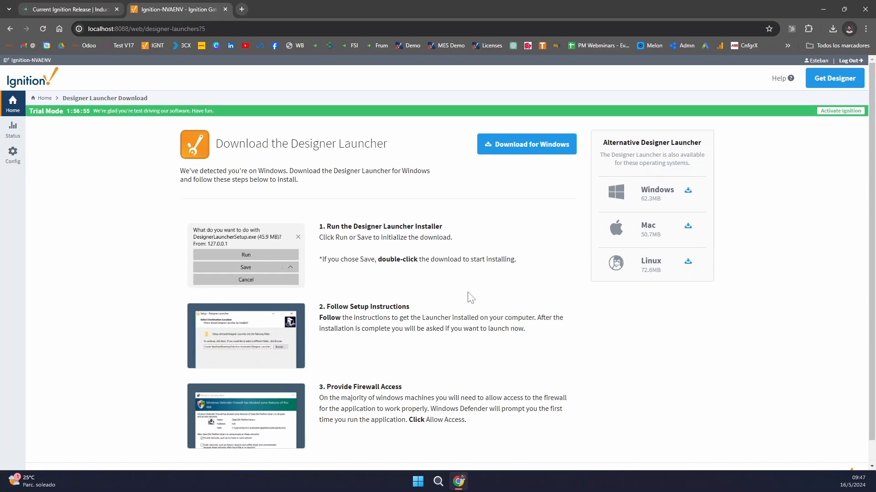
pyautogui.click(509, 150)
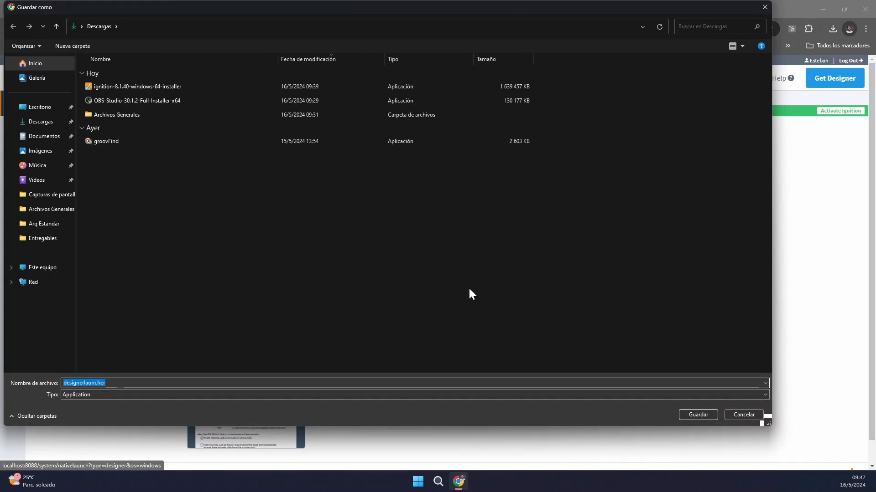
pyautogui.click(697, 414)
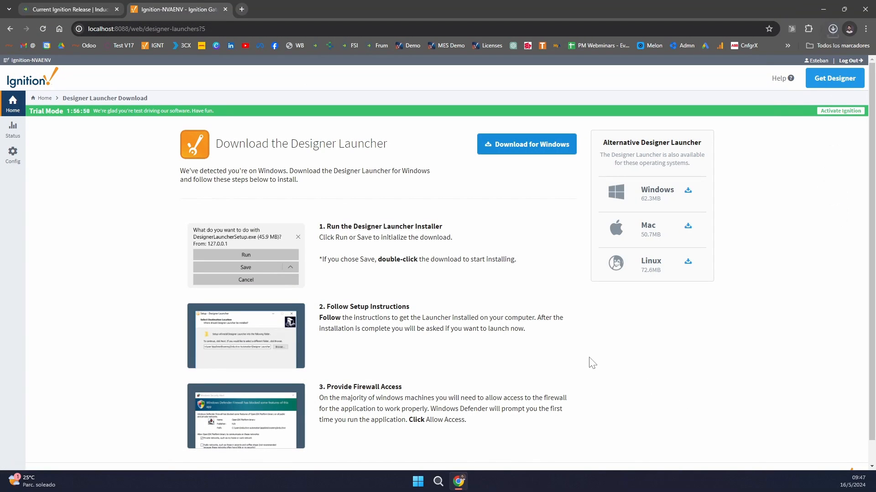
pyautogui.click(833, 28)
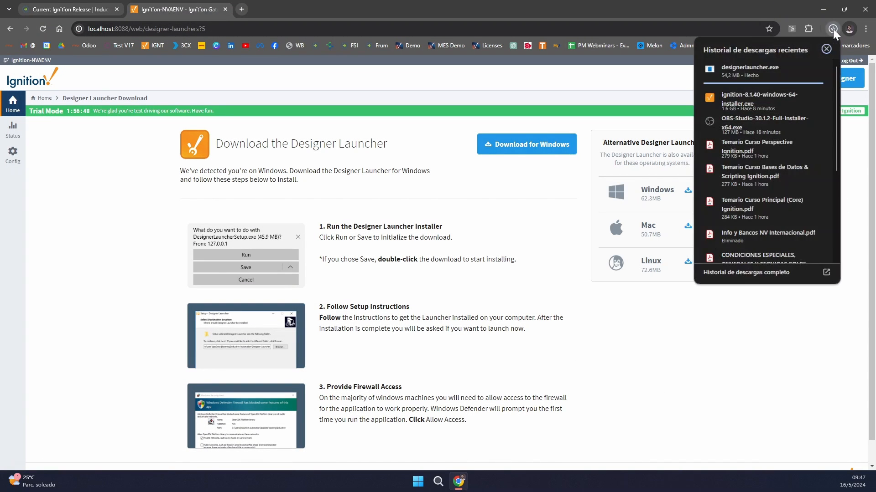
pyautogui.moveTo(759, 74)
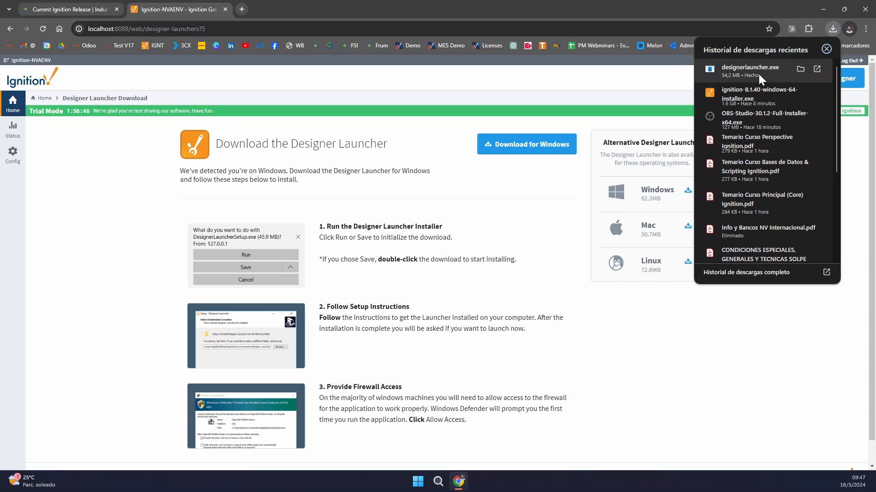
pyautogui.click(800, 69)
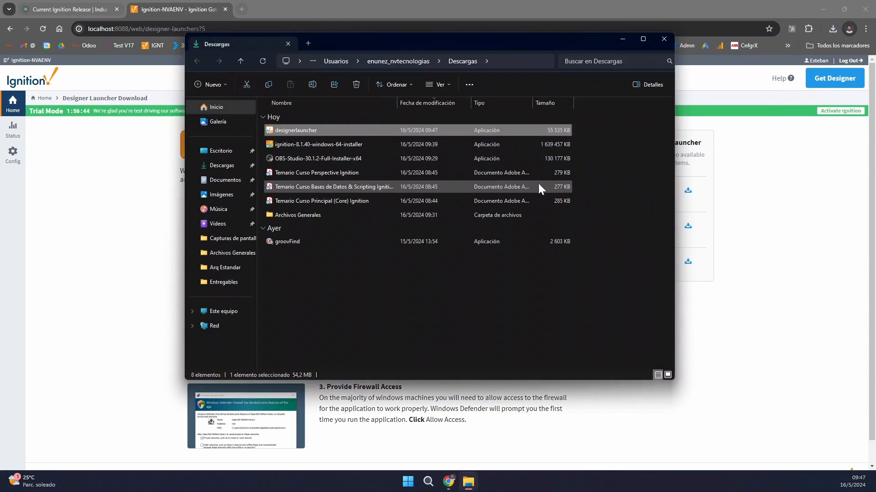
# Run designerlauncher, remove its file protection, and install Designer Launcher in the default location without a desktop shortcut.
pyautogui.doubleClick(297, 130)
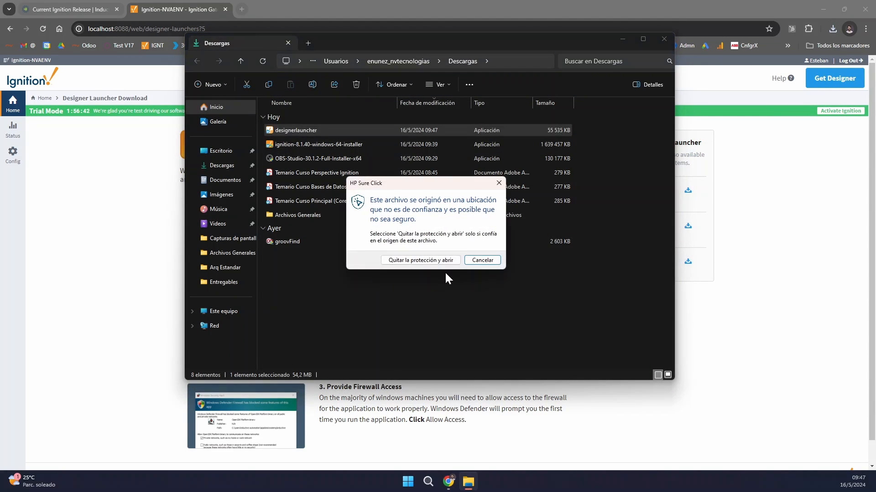
pyautogui.click(439, 258)
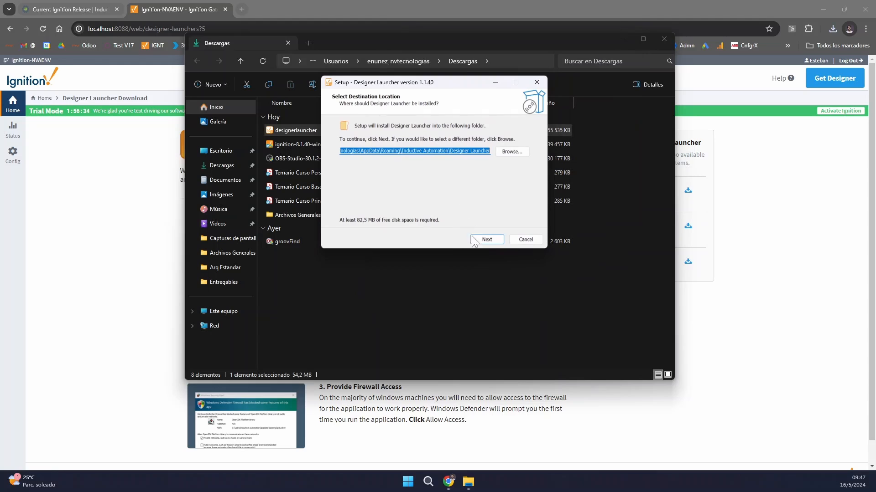
pyautogui.click(490, 245)
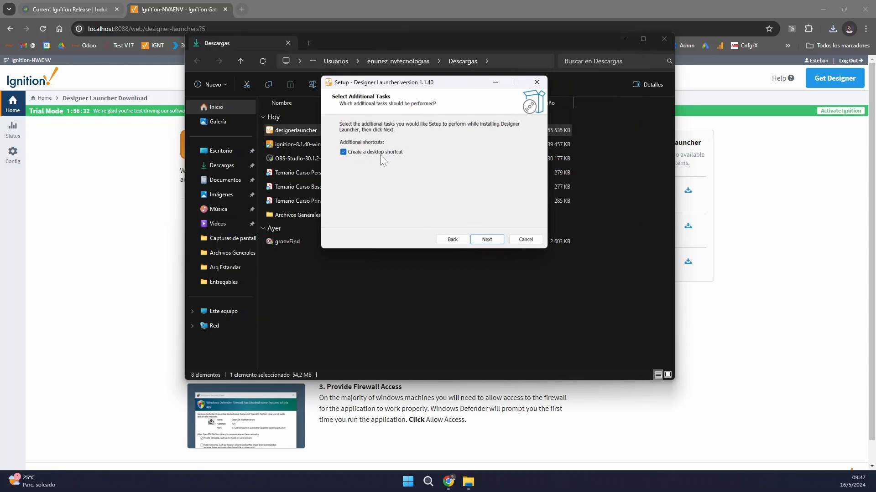
pyautogui.click(379, 155)
pyautogui.click(492, 241)
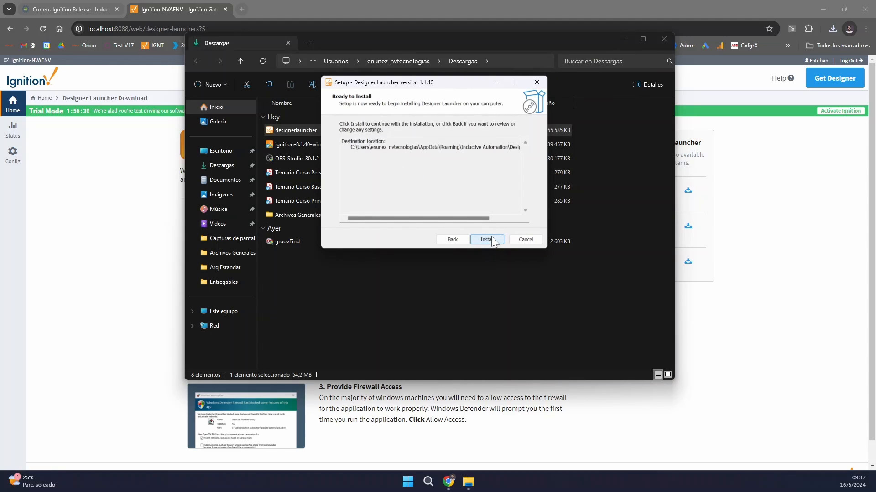
pyautogui.click(493, 241)
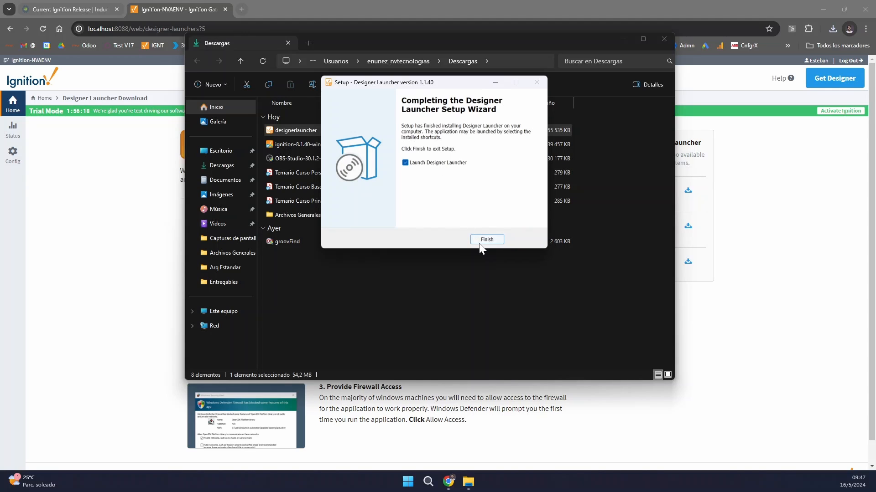
# Finish the wizard with Launch Designer Launcher enabled, close the Descargas window and reposition the launcher window.
pyautogui.click(489, 239)
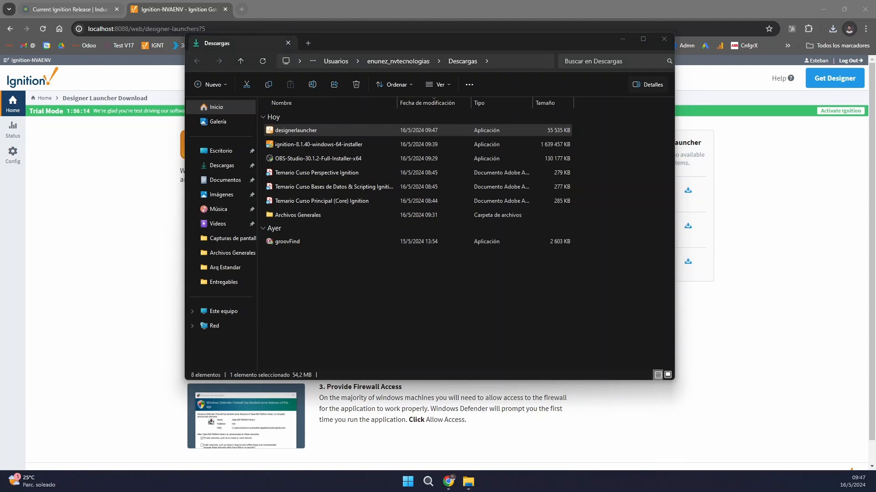
pyautogui.click(664, 39)
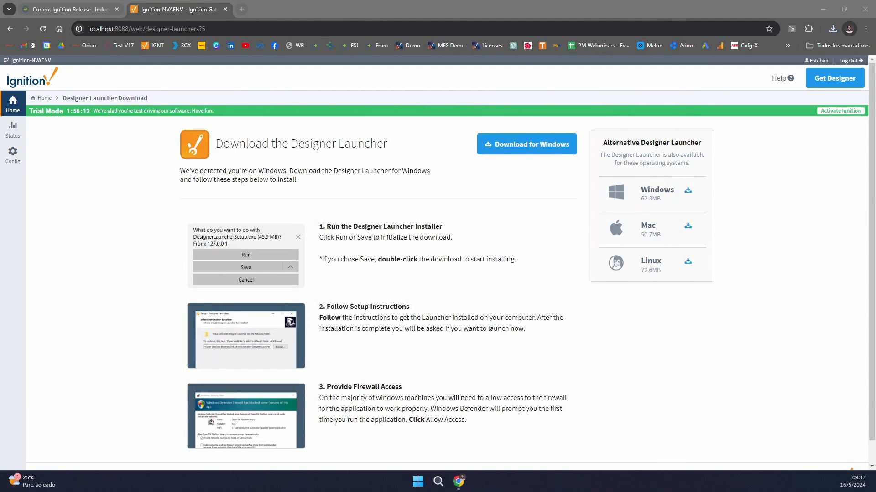
pyautogui.moveTo(482, 79); pyautogui.dragTo(403, 76)
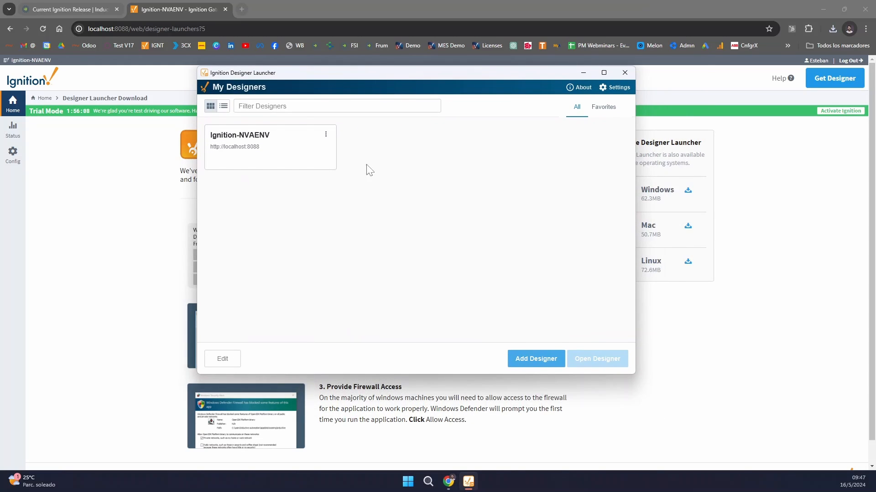
# Open the Designer for the Ignition-NVAENV gateway and log in with the account username and password.
pyautogui.click(294, 155)
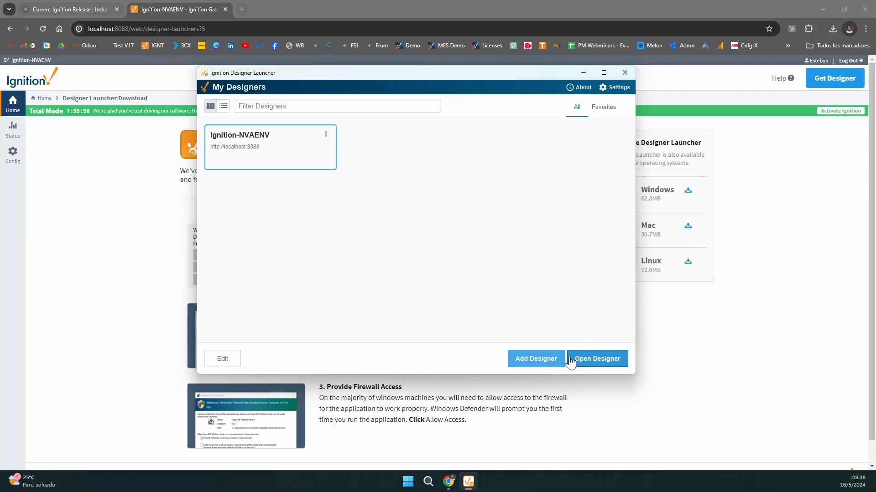
pyautogui.click(591, 362)
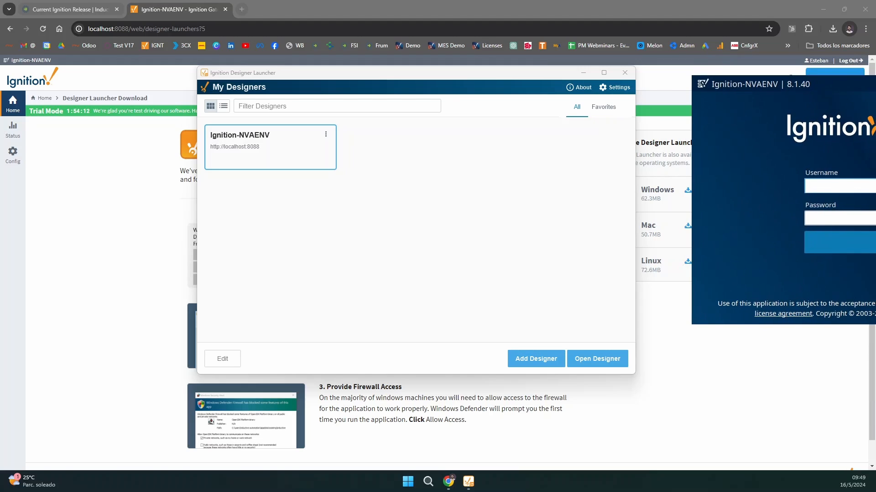
pyautogui.write('Esteban')
pyautogui.press('Tab')
pyautogui.write('****')
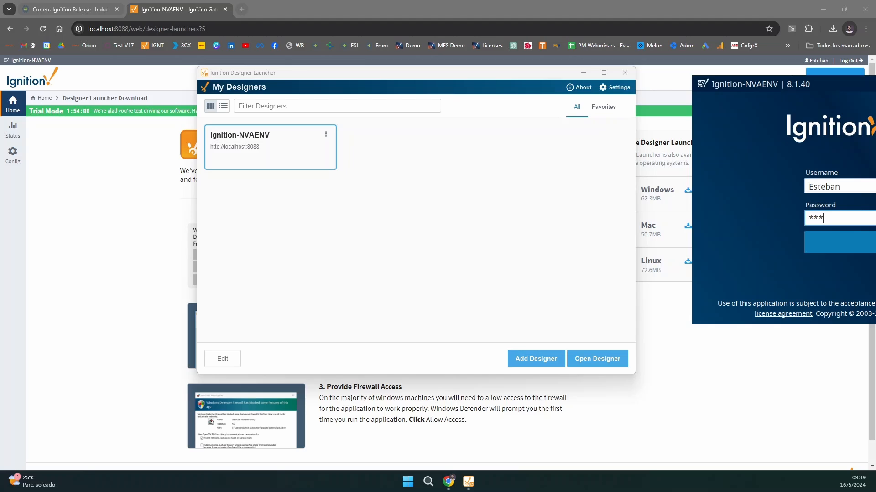
pyautogui.click(845, 236)
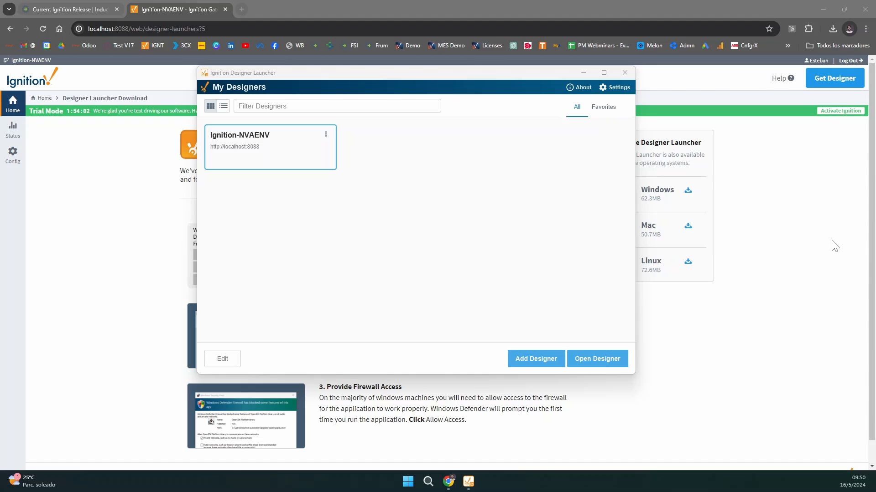
# Reposition the project window, open the samplequickstart project in the Designer, and minimize the Designer Launcher.
pyautogui.moveTo(875, 60); pyautogui.dragTo(495, 57)
pyautogui.click(355, 147)
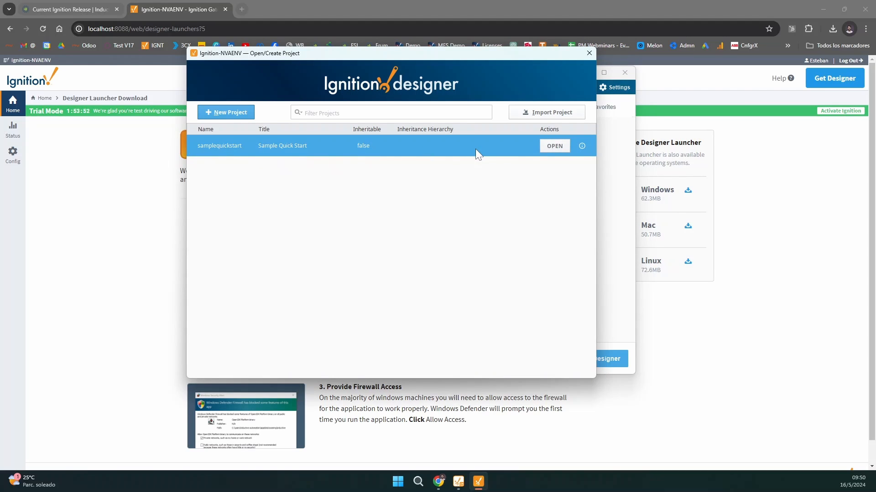
pyautogui.click(555, 146)
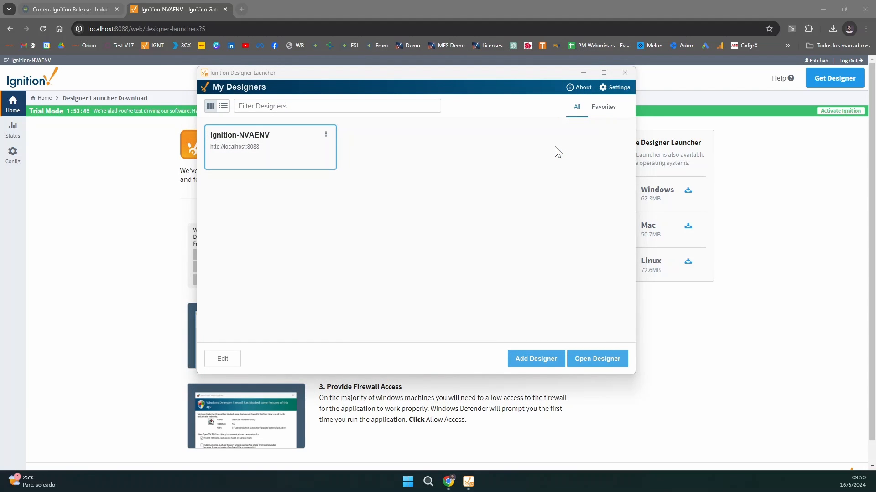
pyautogui.click(583, 73)
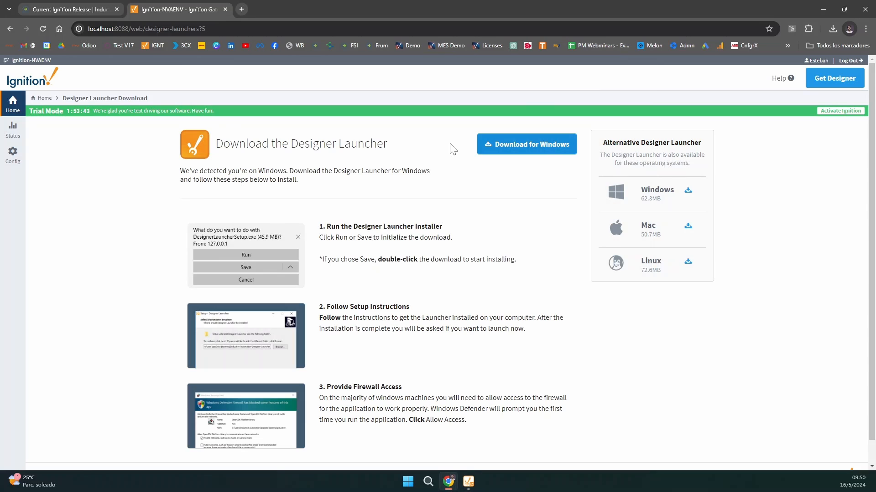
# Return to the gateway Home page and review the completed steps under Exploration Progress.
pyautogui.click(13, 113)
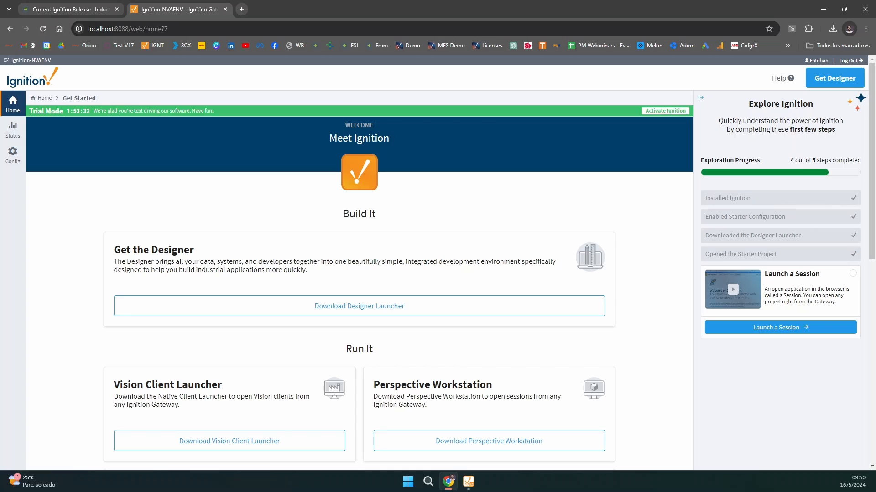
pyautogui.moveTo(705, 217); pyautogui.dragTo(802, 219)
pyautogui.moveTo(705, 235); pyautogui.dragTo(811, 234)
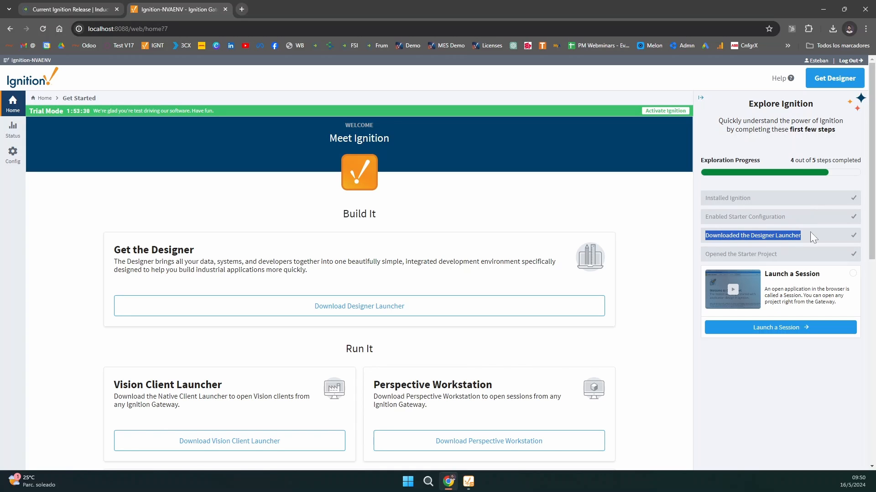
pyautogui.moveTo(705, 254); pyautogui.dragTo(780, 254)
pyautogui.click(542, 187)
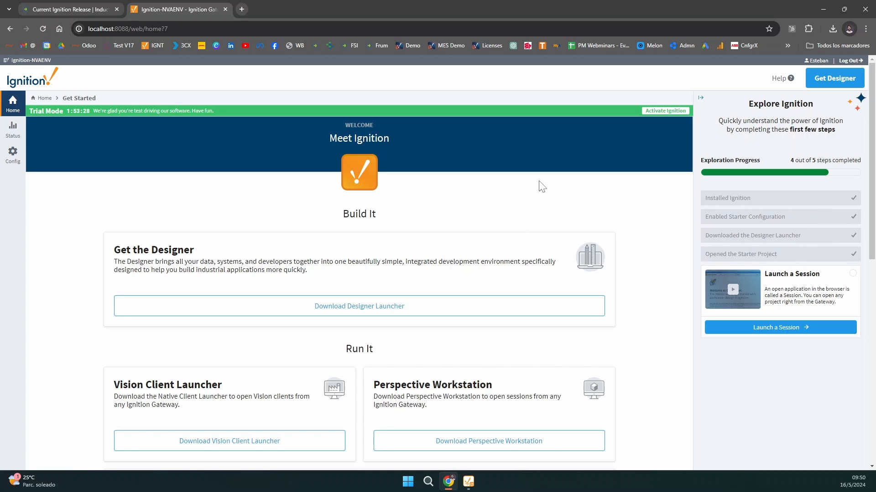
# View the projects in the Perspective Session Launcher and launch the Sample Quick Start project.
pyautogui.scroll(-3, 458, 205)
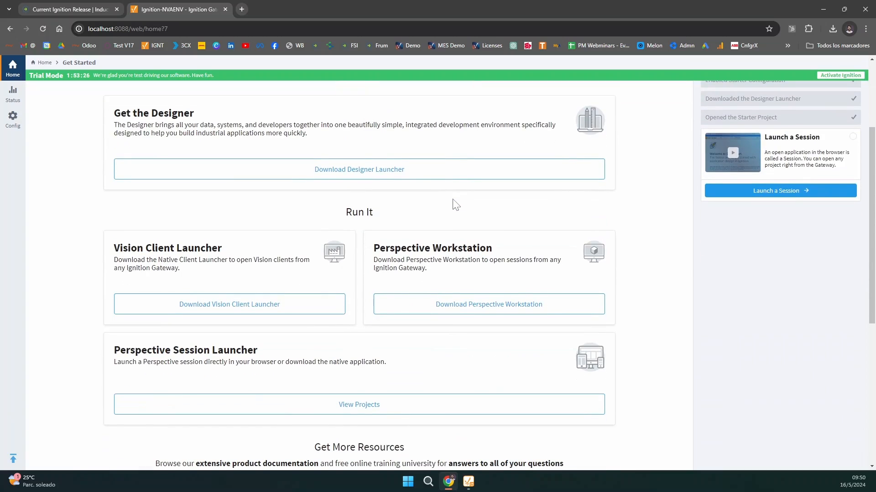
pyautogui.scroll(-1, 456, 205)
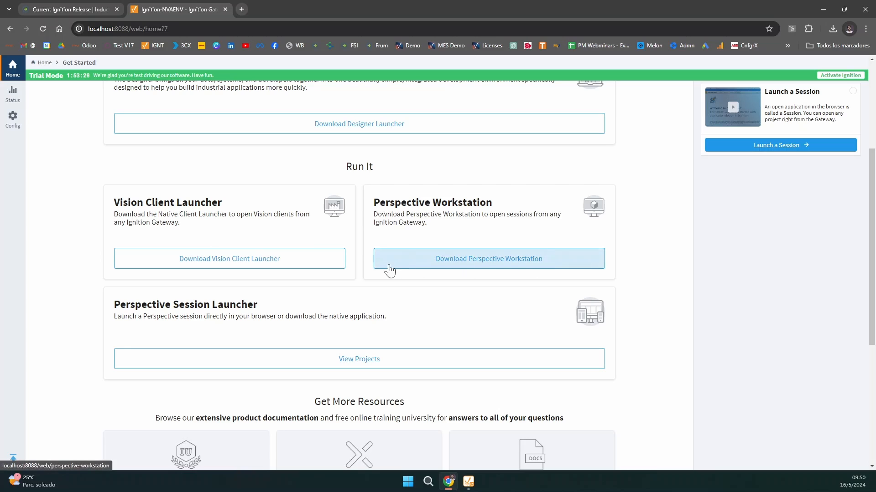
pyautogui.scroll(-2, 419, 273)
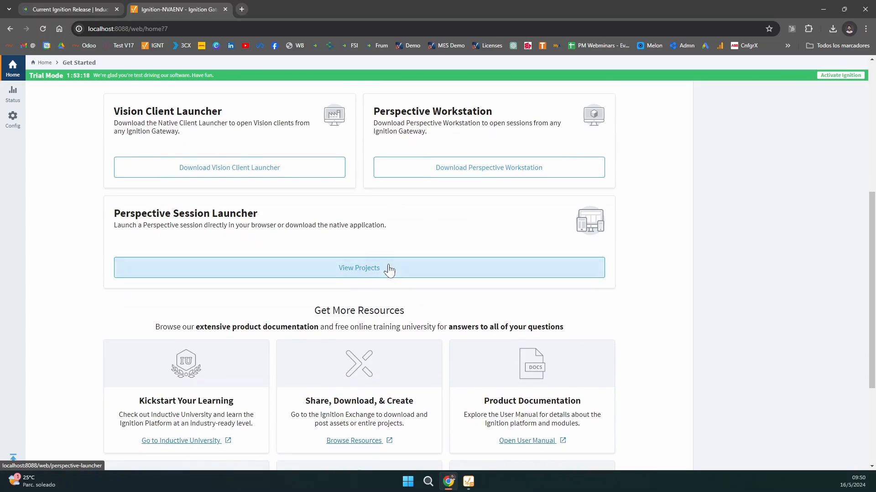
pyautogui.click(326, 271)
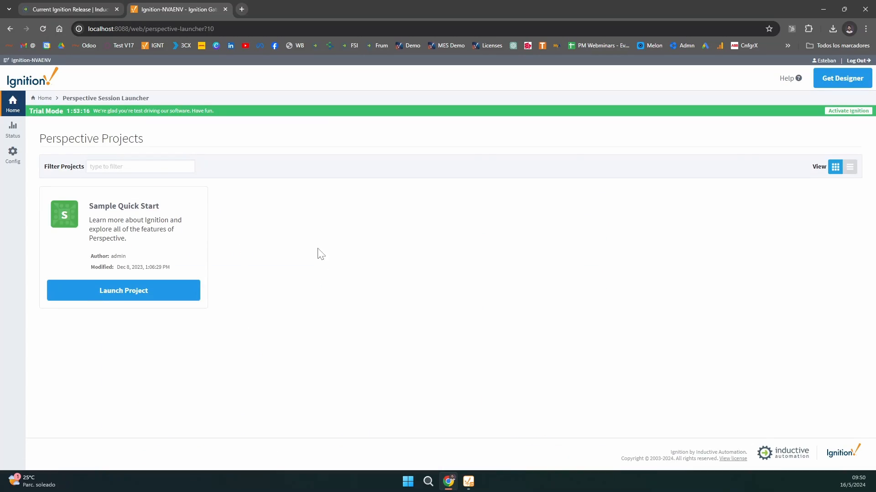
pyautogui.click(163, 289)
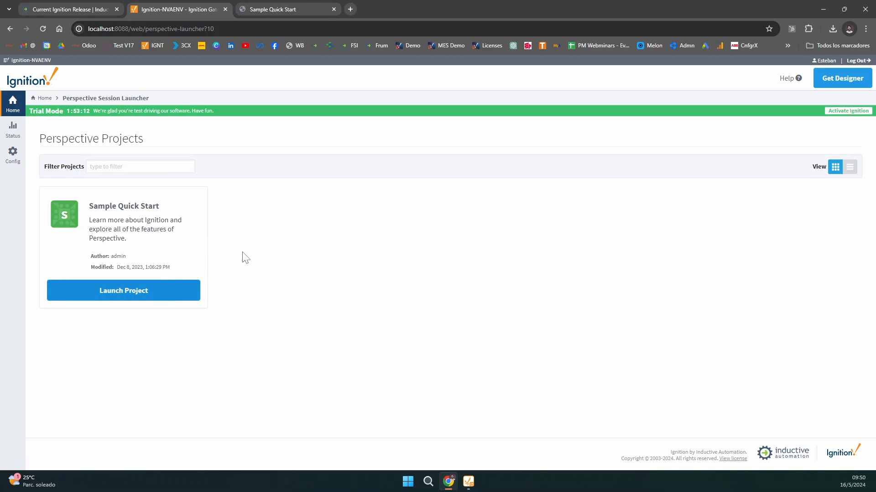
# Return the gateway to its Home page, and examine the Sample Quick Start session's welcome page and its URL.
pyautogui.hotkey('alt', 'Left')
pyautogui.scroll(-1, 349, 236)
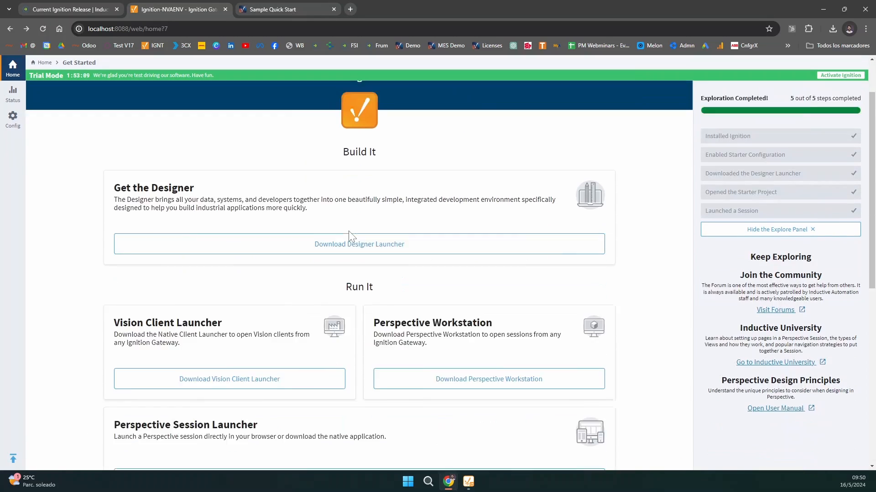
pyautogui.scroll(-3, 349, 235)
pyautogui.click(292, 9)
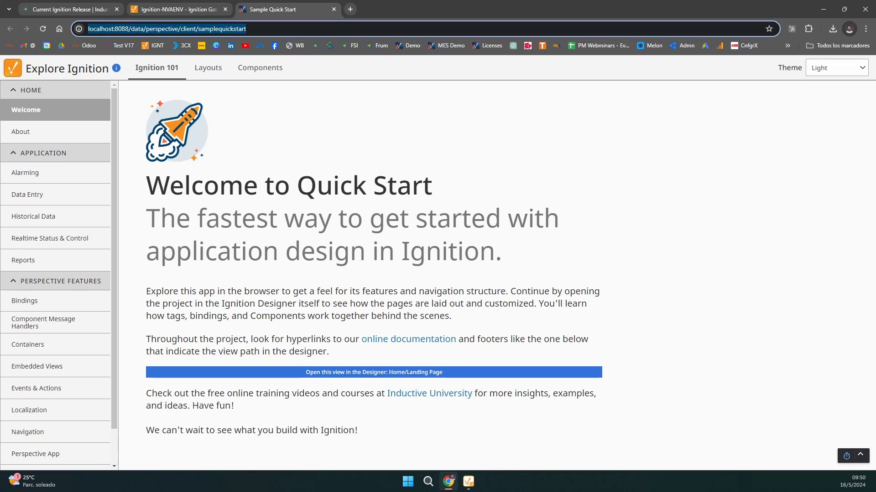
pyautogui.click(342, 73)
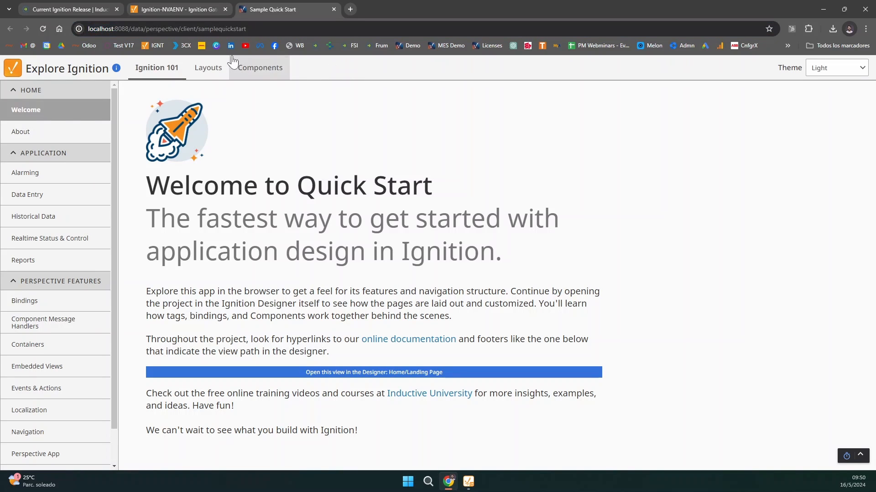
pyautogui.click(131, 29)
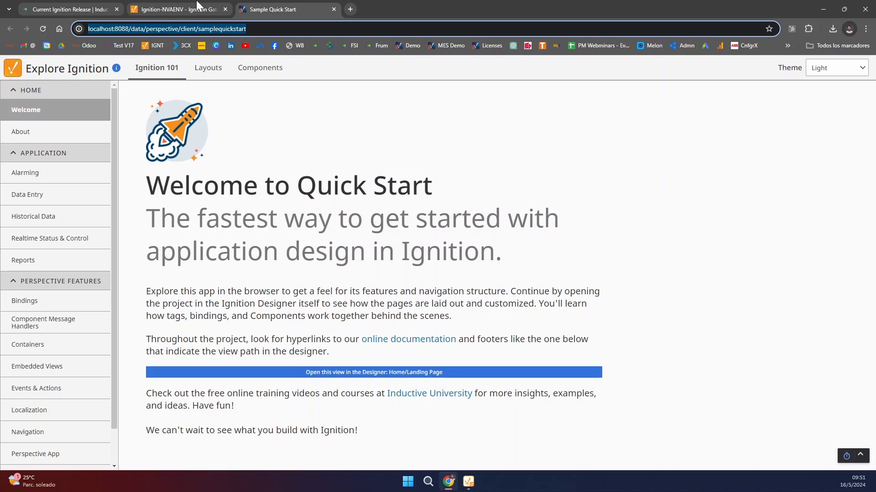
pyautogui.click(115, 29)
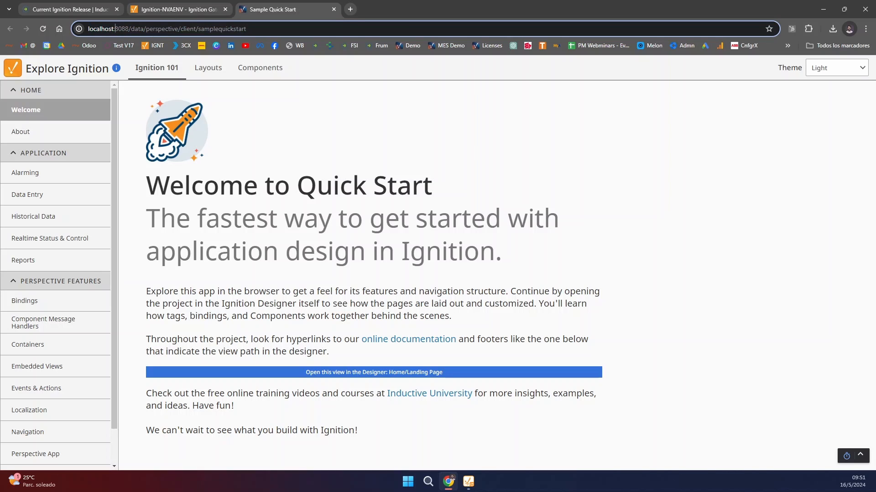
# Examine the gateway's Status overview of architecture, systems and connections, and the status list of its modules.
pyautogui.click(163, 7)
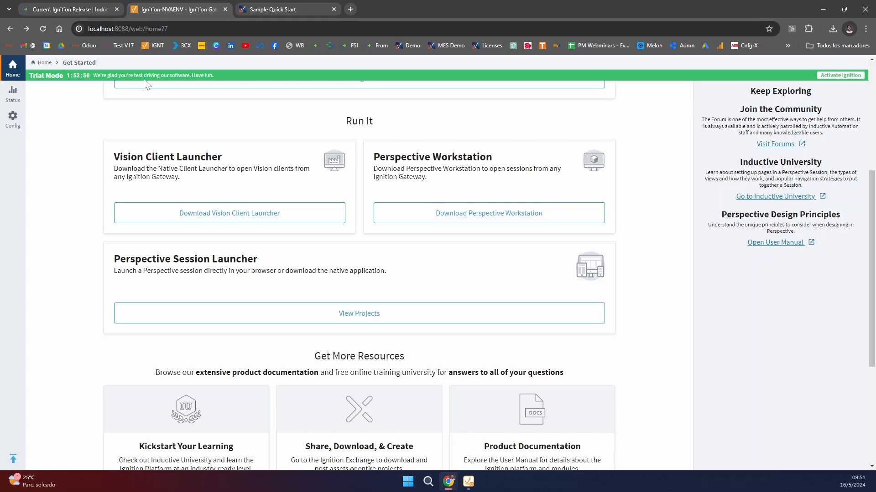
pyautogui.scroll(3, 143, 122)
pyautogui.scroll(2, 142, 122)
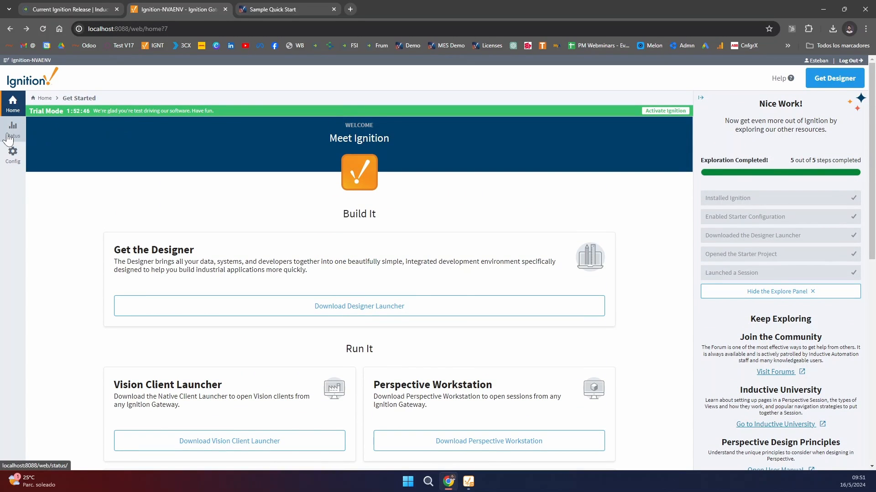
pyautogui.click(10, 136)
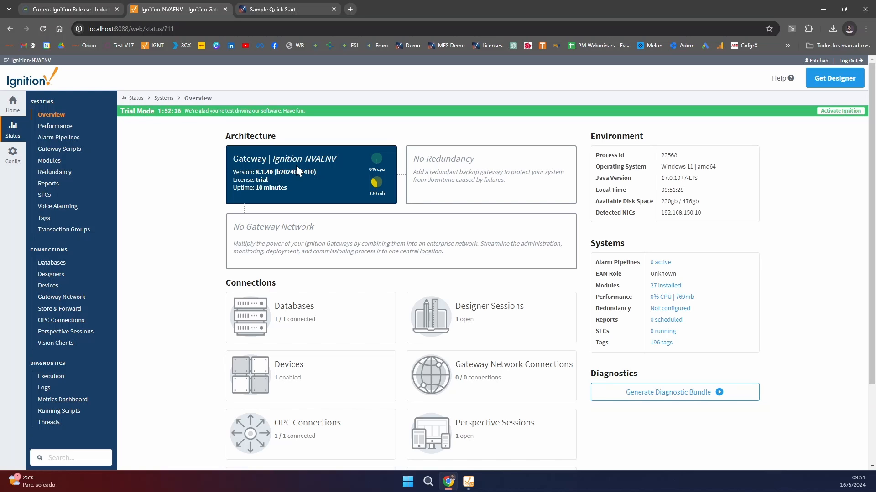
pyautogui.scroll(-1, 338, 192)
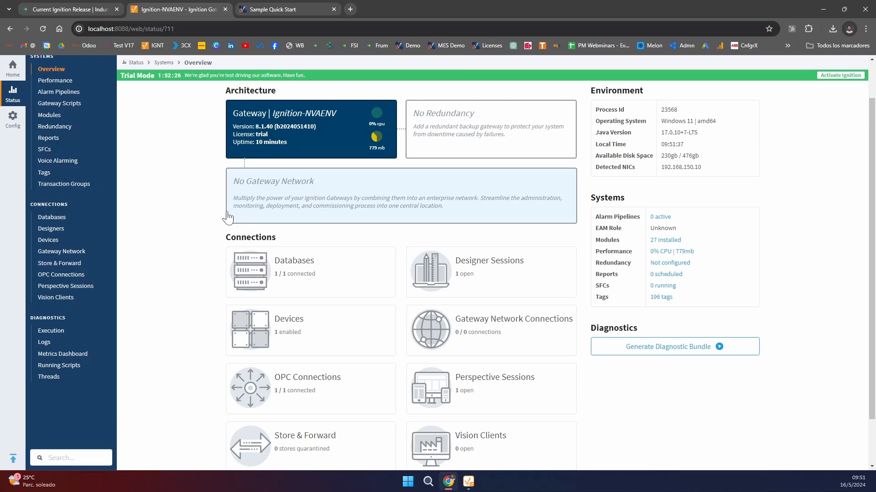
pyautogui.scroll(1, 220, 221)
pyautogui.scroll(-2, 221, 221)
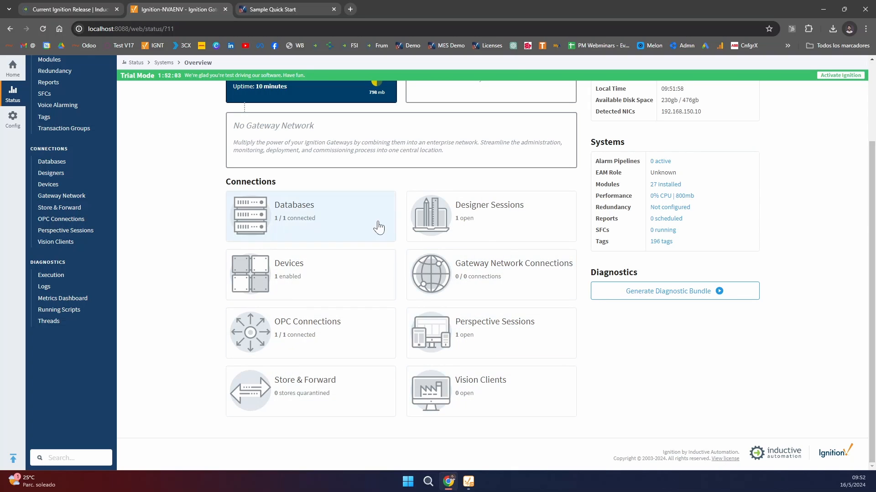
pyautogui.scroll(2, 384, 310)
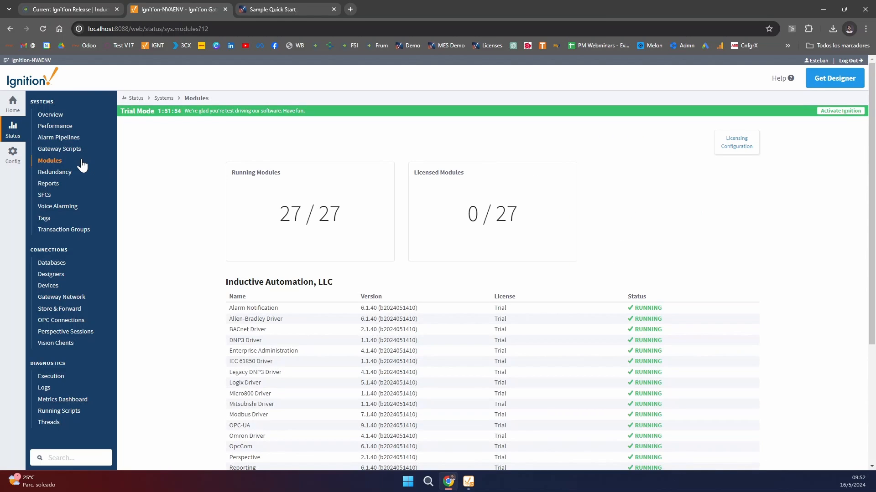
pyautogui.scroll(-4, 327, 251)
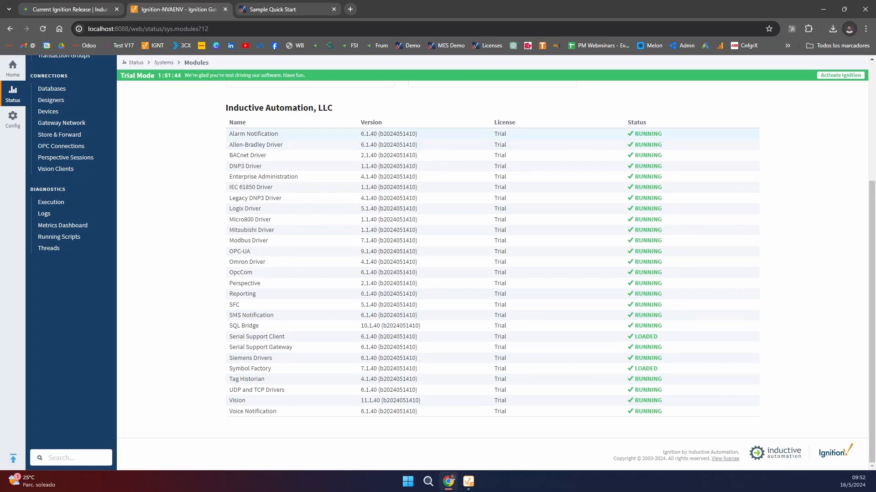
# Look through the Ignition 8.1.40 downloads page, covering installers, modules and launchers, to the Strategic Partner Modules section.
pyautogui.click(86, 9)
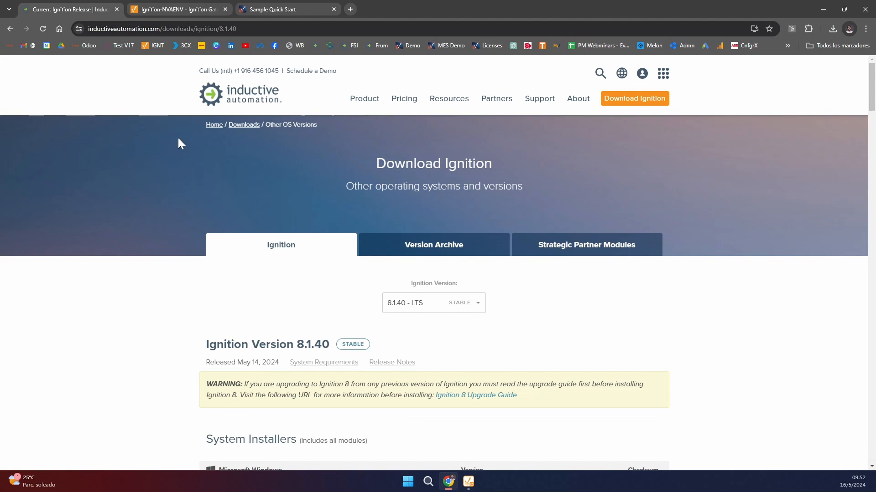
pyautogui.scroll(-12, 216, 160)
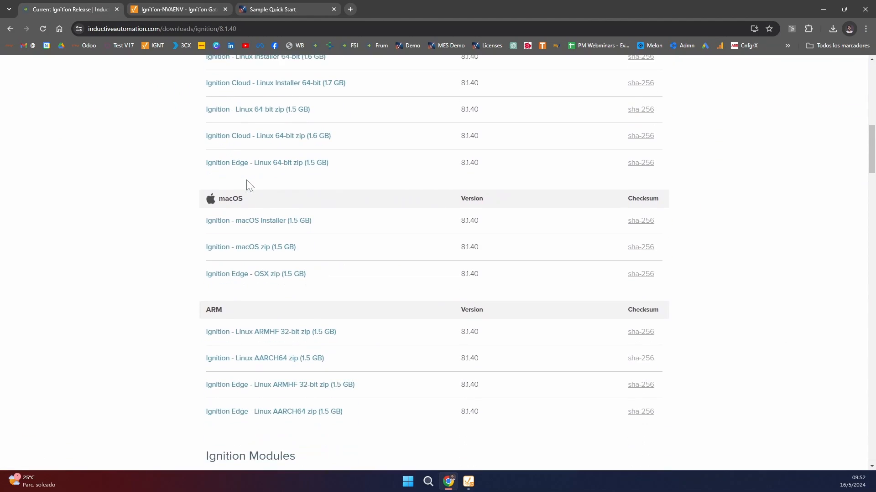
pyautogui.scroll(-13, 248, 185)
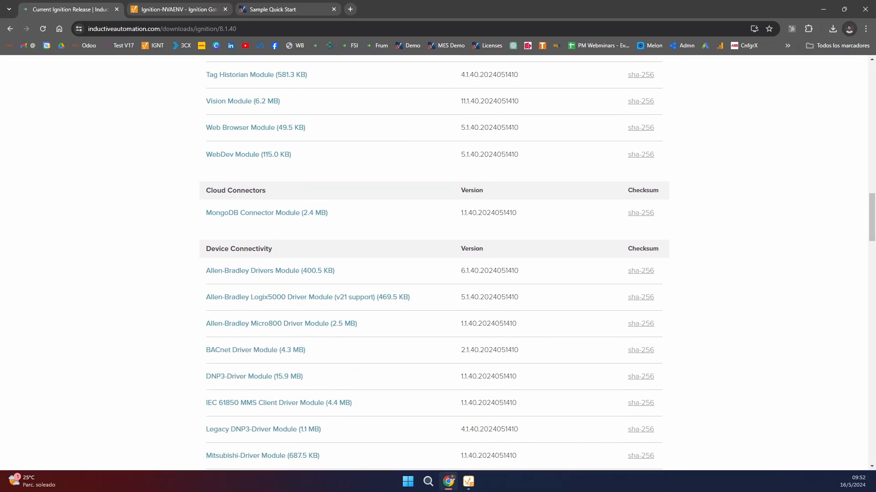
pyautogui.scroll(-12, 248, 184)
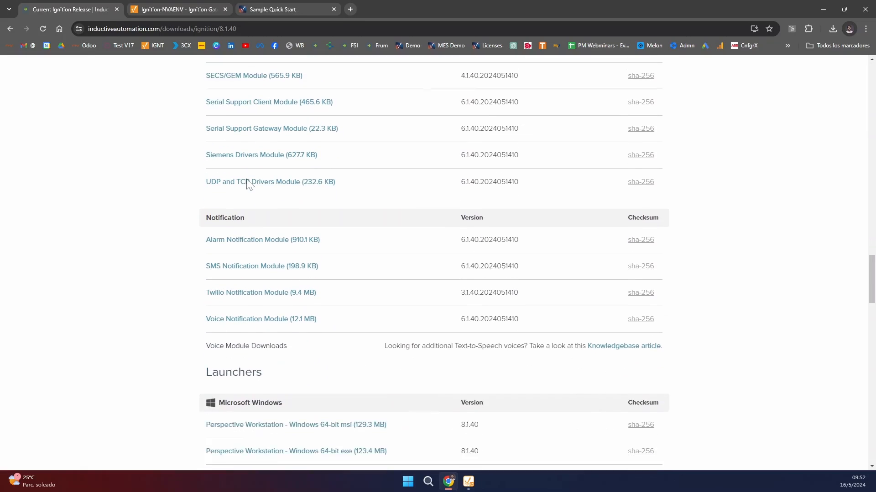
pyautogui.scroll(-11, 249, 183)
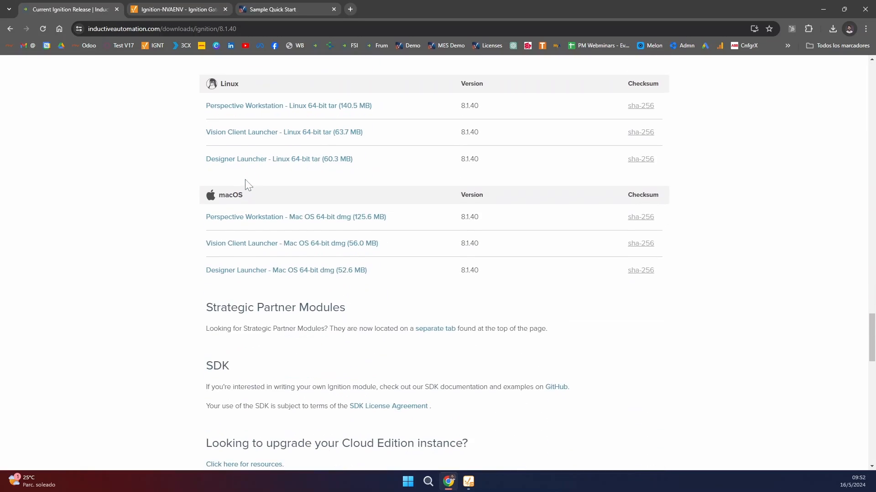
pyautogui.scroll(-4, 247, 185)
pyautogui.scroll(1, 248, 190)
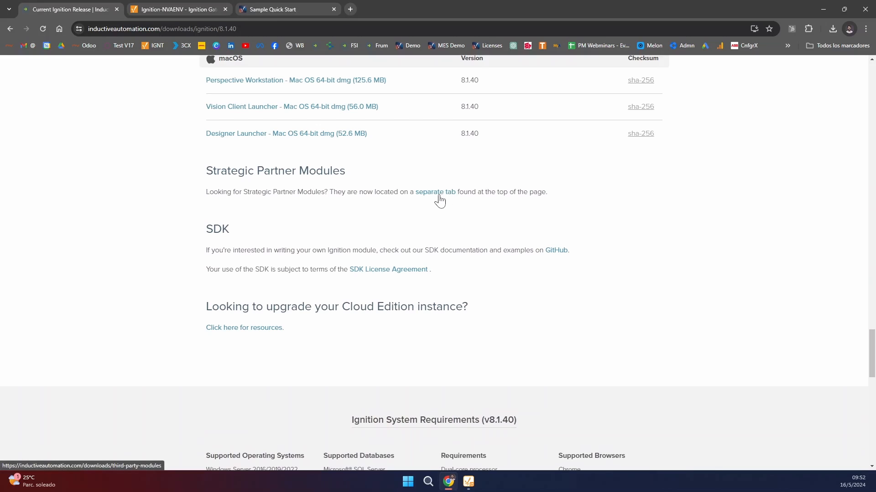
# Open the Strategic Partner Modules page in a separate tab and look over the Cirrus Link Solutions MQTT modules.
pyautogui.middleClick(439, 200)
pyautogui.click(174, 6)
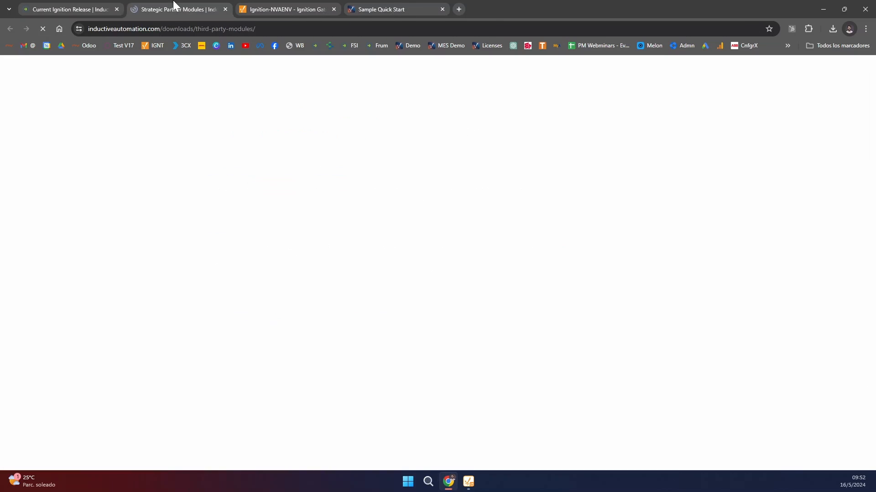
pyautogui.scroll(-9, 203, 160)
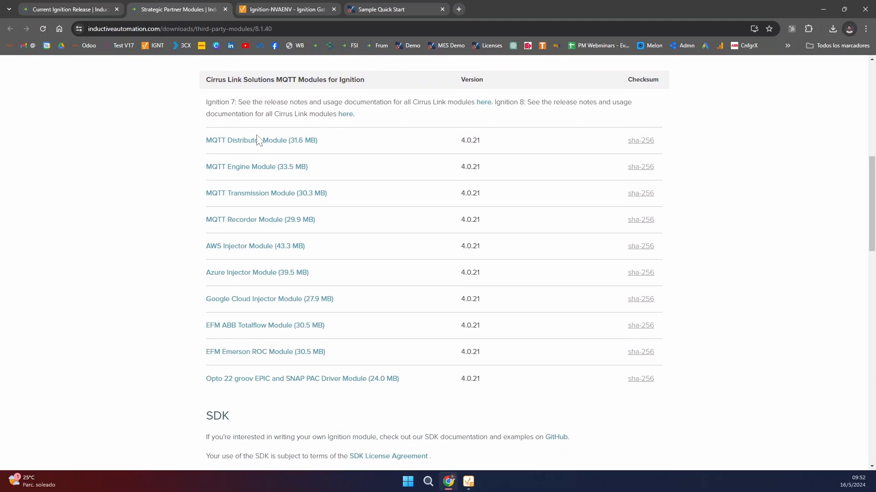
# Examine the Strategic Partner Modules page from the SDK and Cloud Edition sections up to the third-party module installation instructions.
pyautogui.scroll(-6, 201, 314)
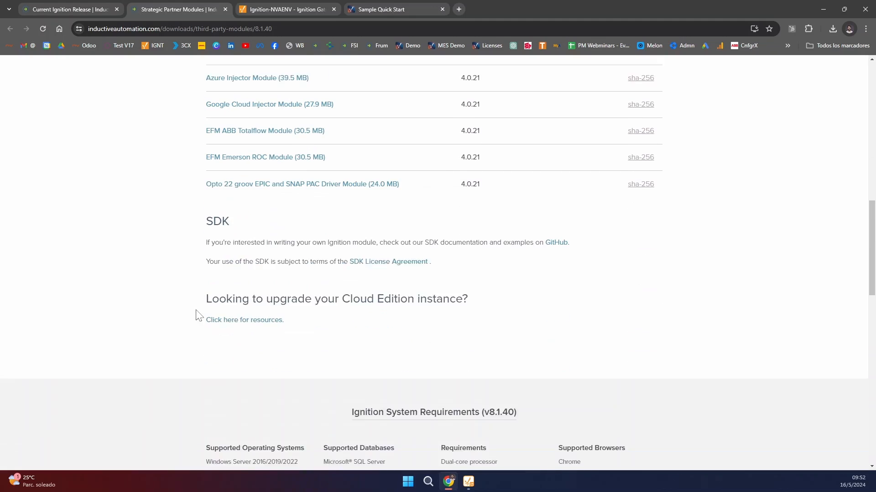
pyautogui.scroll(5, 195, 314)
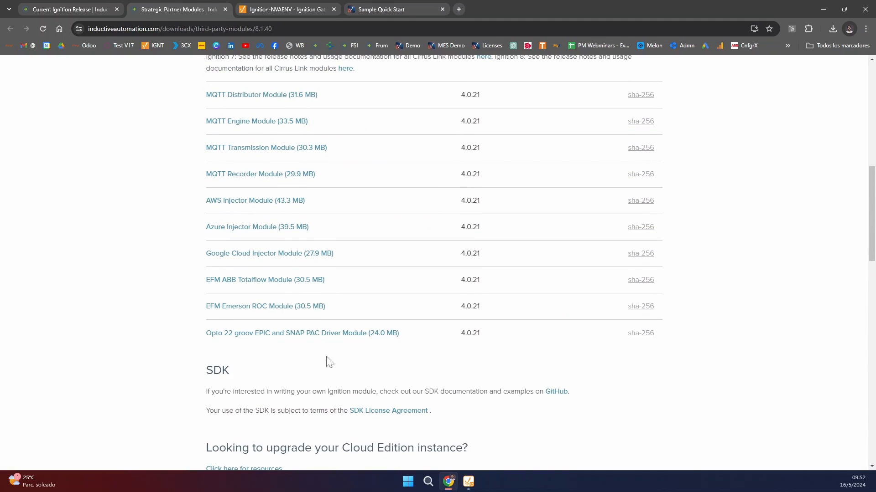
pyautogui.scroll(1, 294, 355)
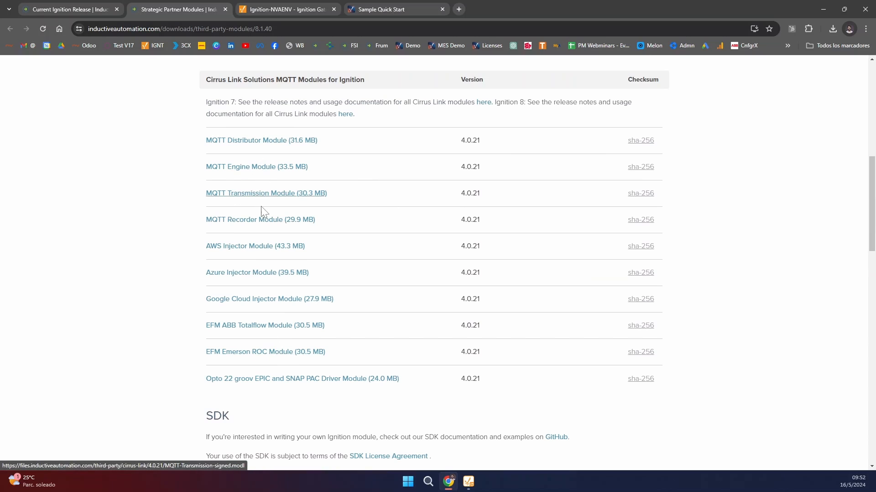
pyautogui.scroll(3, 231, 228)
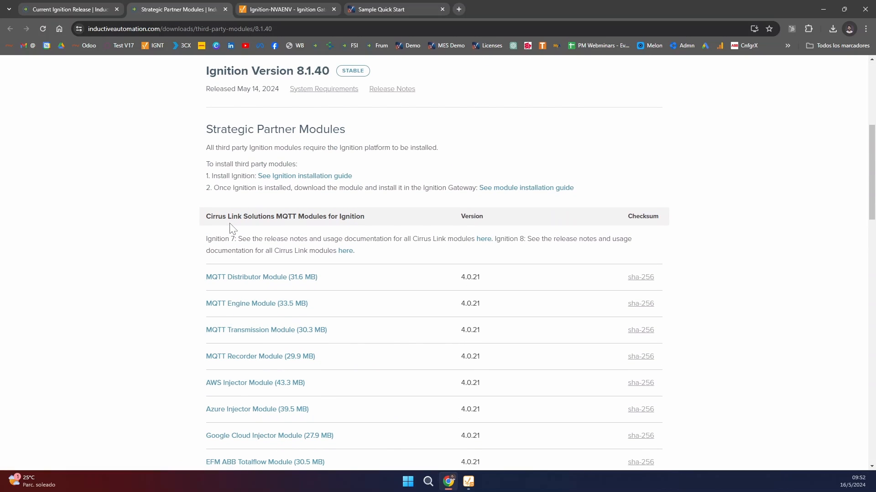
pyautogui.scroll(4, 224, 233)
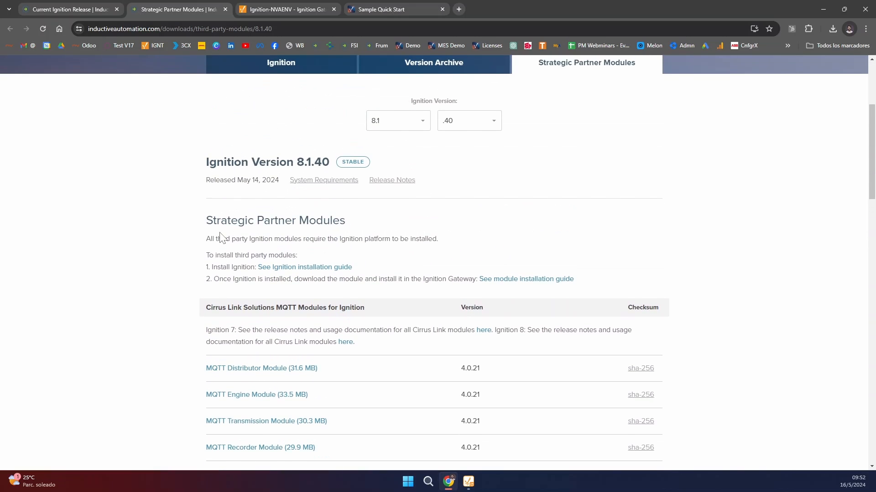
pyautogui.scroll(2, 218, 240)
# Download the Cirrus Link MQTT Engine Module and save it as MQTT-Engine-signed in the Descargas folder.
pyautogui.scroll(-4, 218, 240)
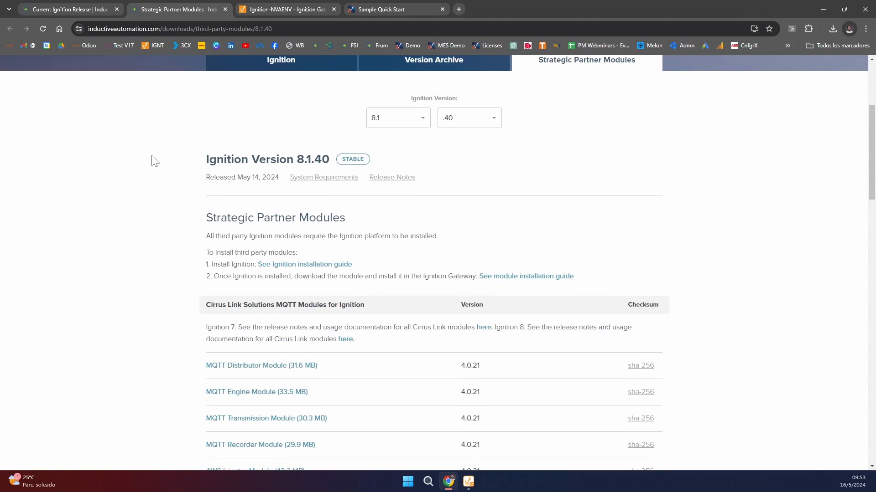
pyautogui.scroll(-5, 153, 160)
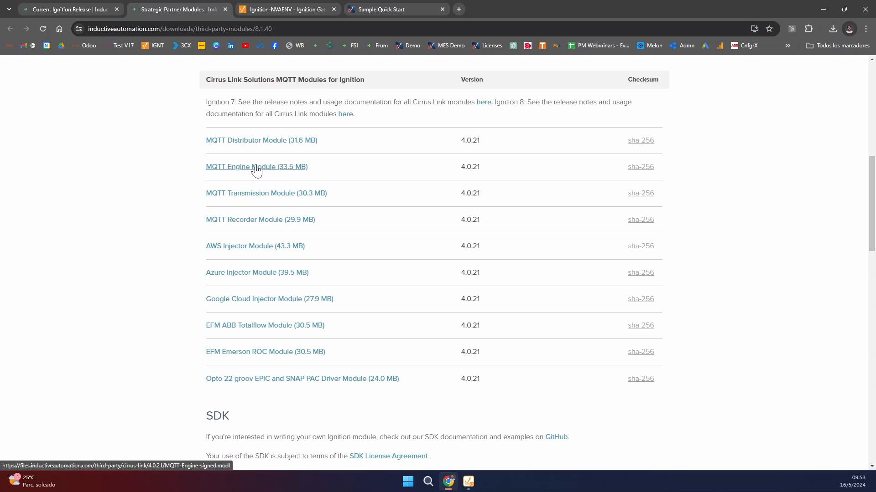
pyautogui.click(254, 168)
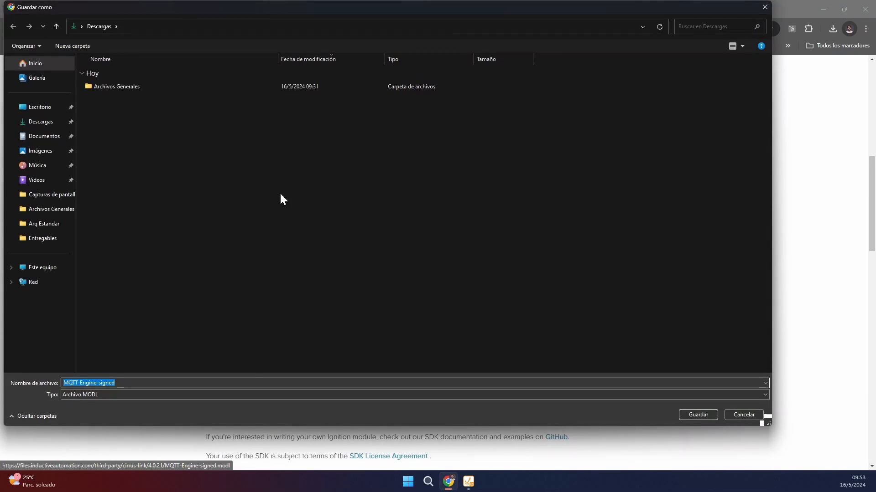
pyautogui.click(694, 417)
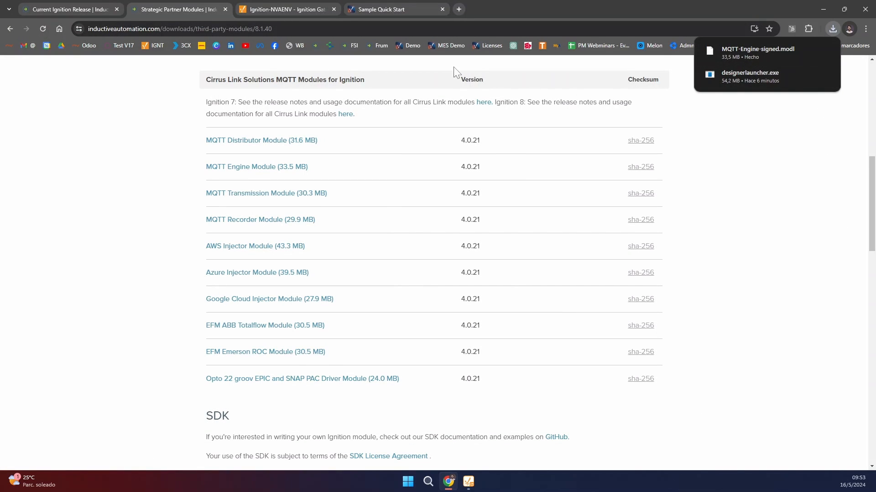
# Switch to the Ignition gateway page, look over the module status list, and open the gateway's Module Configuration page.
pyautogui.click(296, 7)
pyautogui.scroll(5, 190, 148)
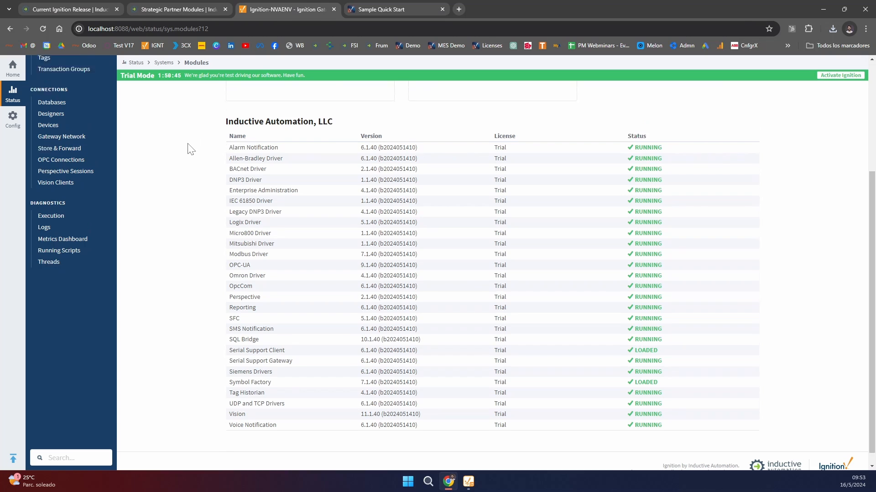
pyautogui.scroll(-4, 201, 155)
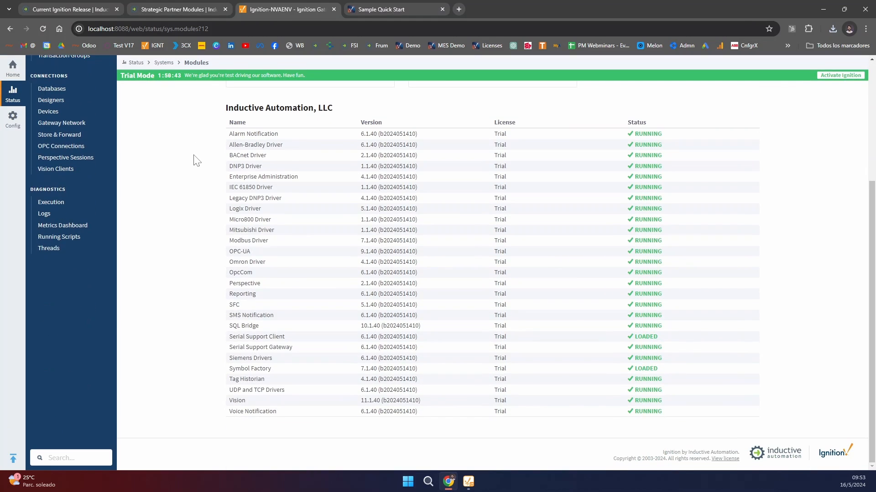
pyautogui.scroll(5, 196, 160)
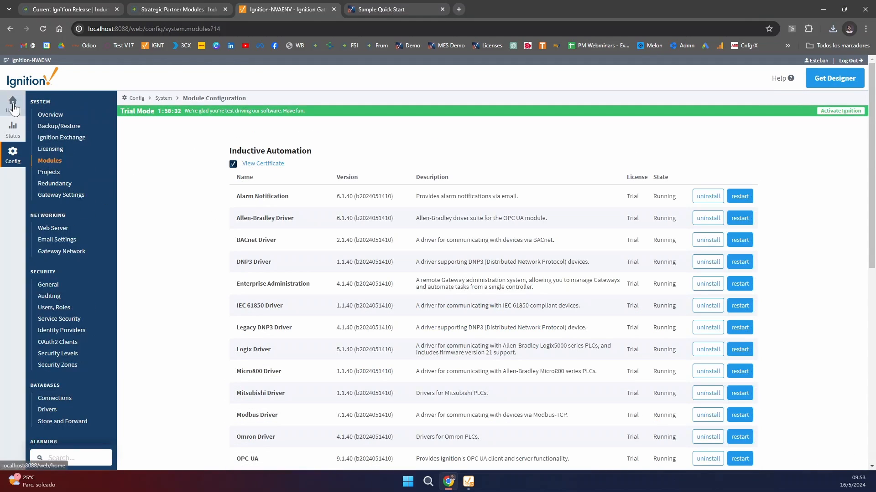
pyautogui.click(12, 155)
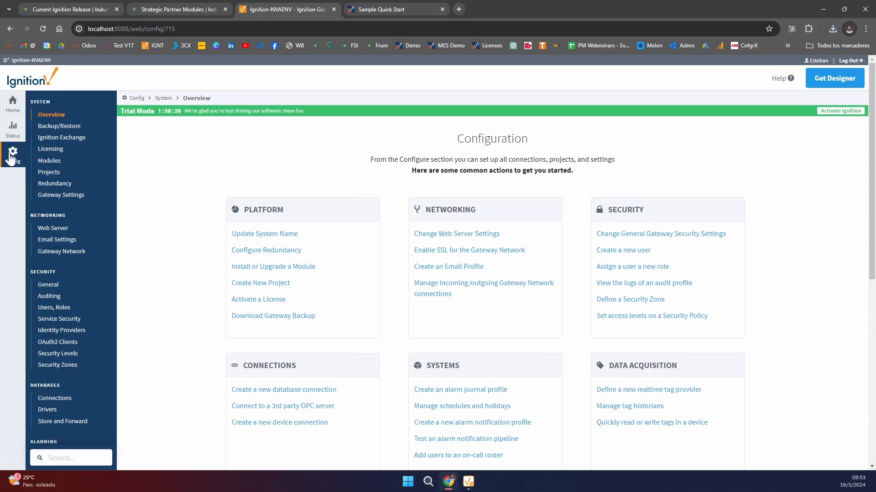
pyautogui.click(56, 161)
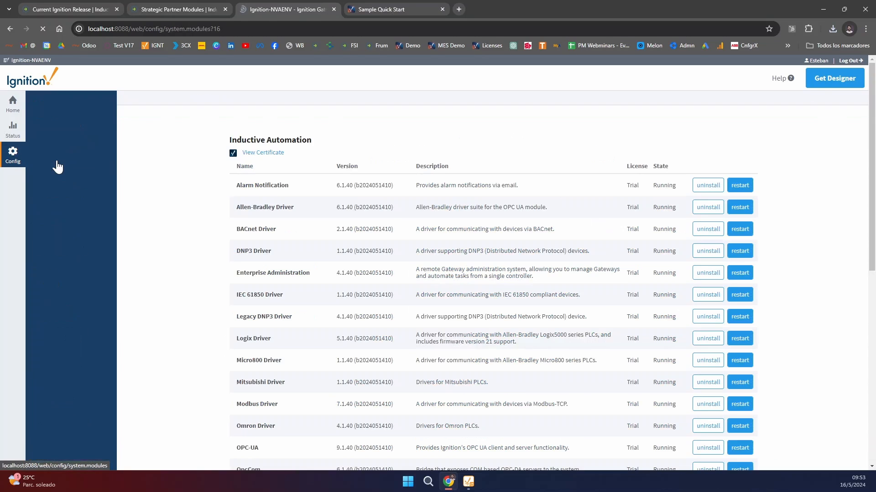
# Start installing a new gateway module, using MQTT-Engine-signed.modl from the Descargas folder as the module file.
pyautogui.scroll(-1, 313, 176)
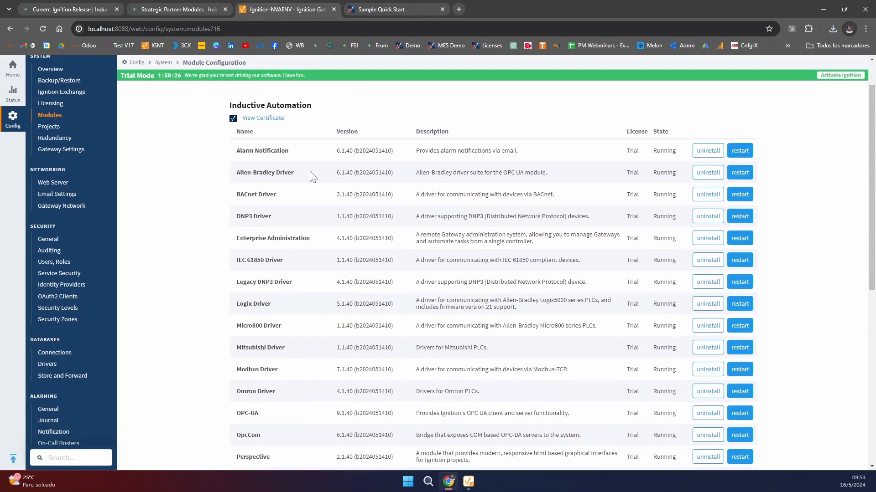
pyautogui.scroll(-8, 313, 177)
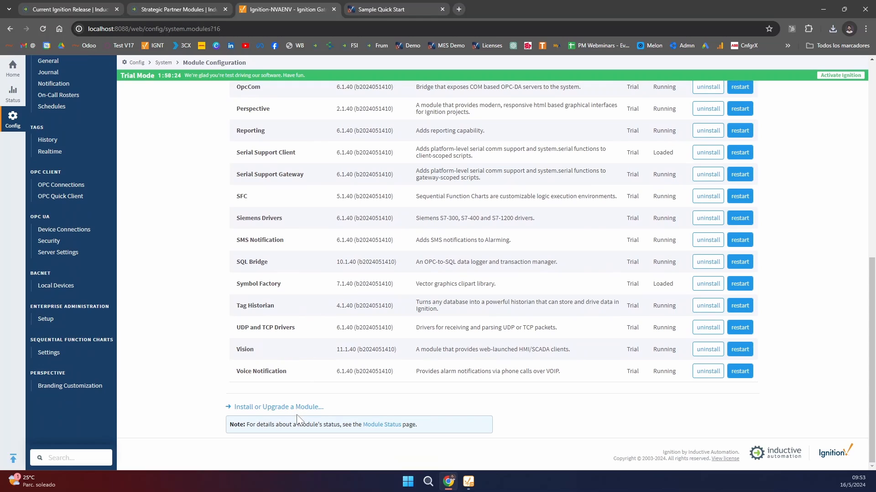
pyautogui.scroll(10, 299, 418)
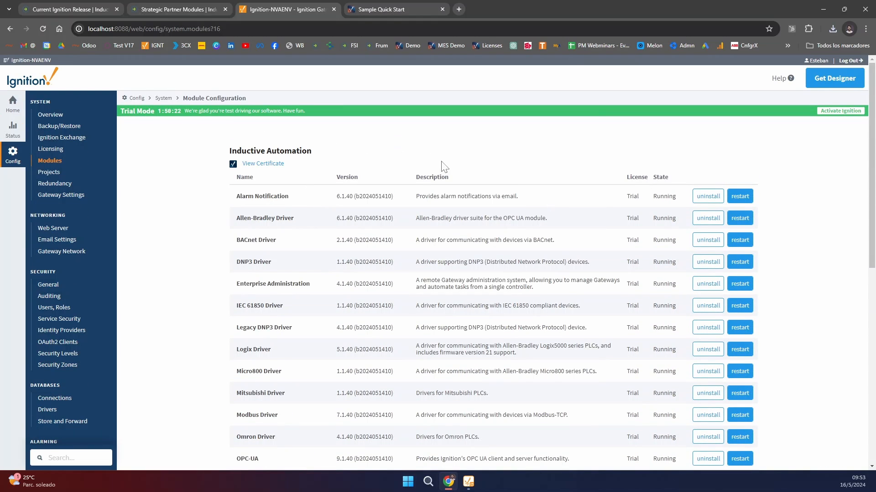
pyautogui.scroll(-15, 219, 234)
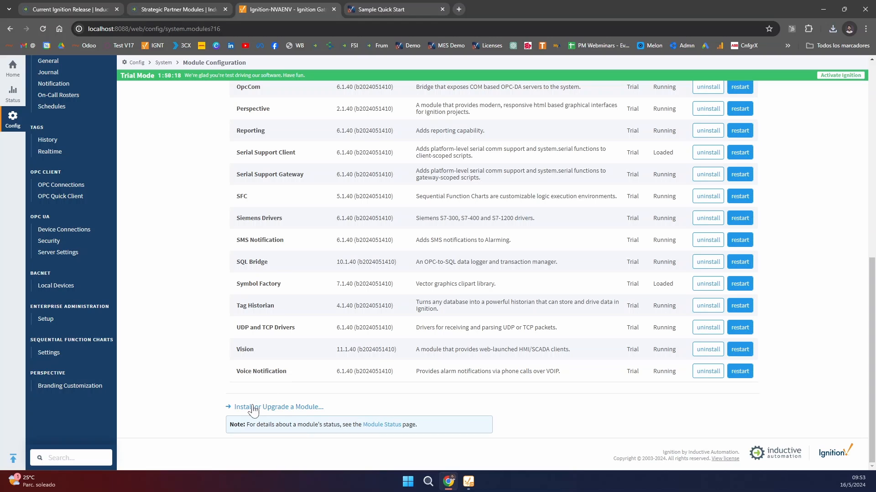
pyautogui.click(296, 408)
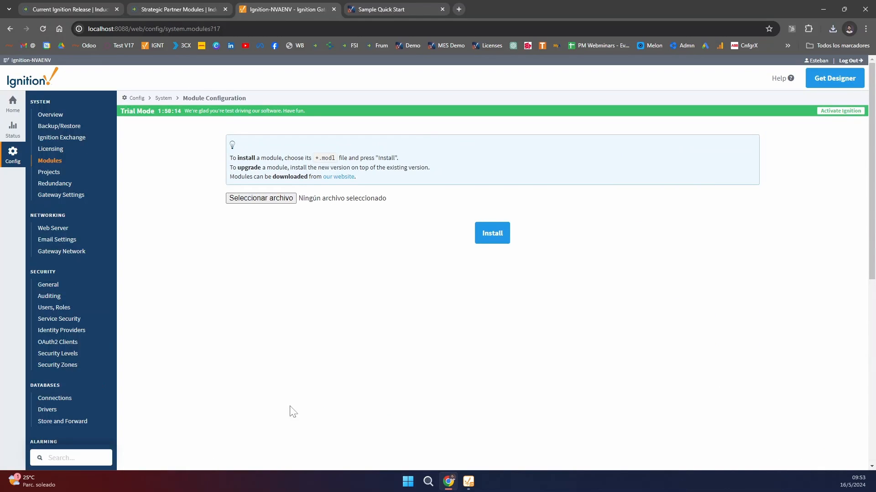
pyautogui.click(283, 199)
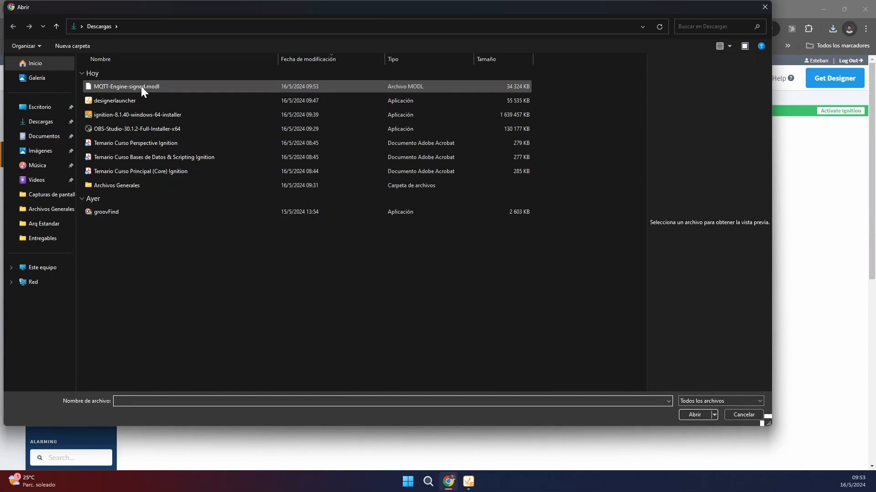
pyautogui.click(141, 86)
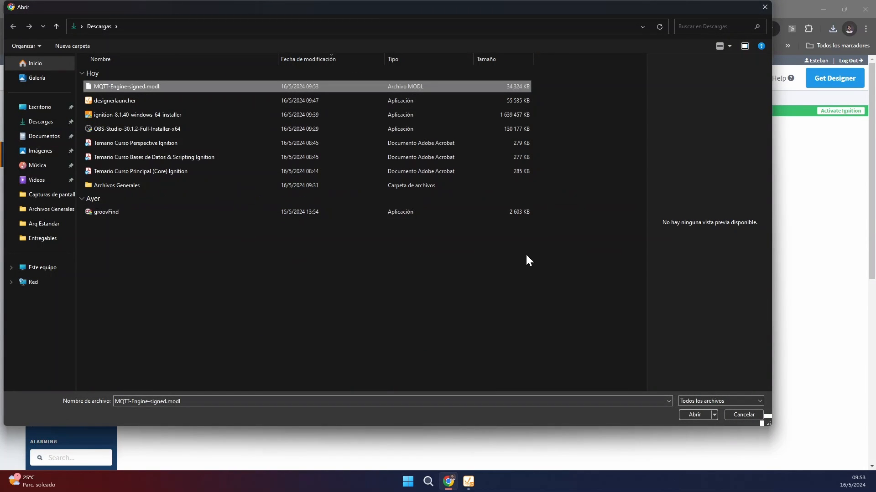
pyautogui.click(695, 417)
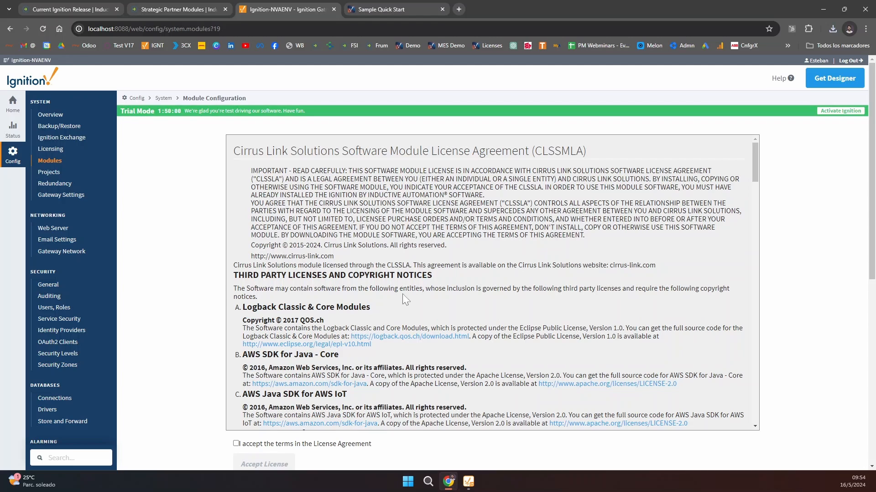
# Accept the Cirrus Link license agreement, add its certificate to the trusted certificates, and install the MQTT Engine module.
pyautogui.scroll(-5, 492, 283)
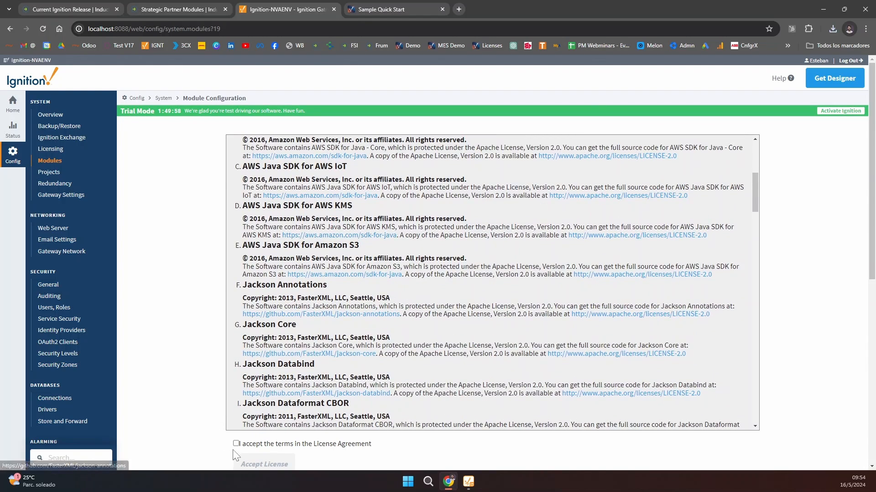
pyautogui.click(237, 444)
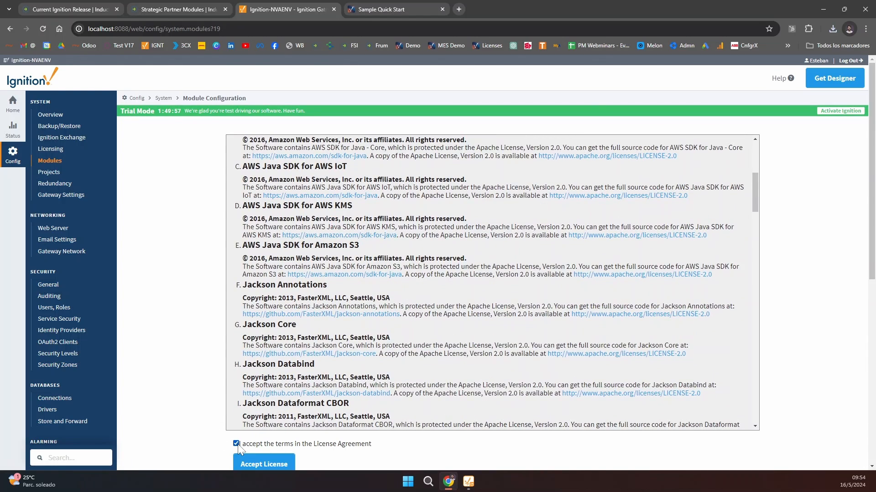
pyautogui.click(261, 466)
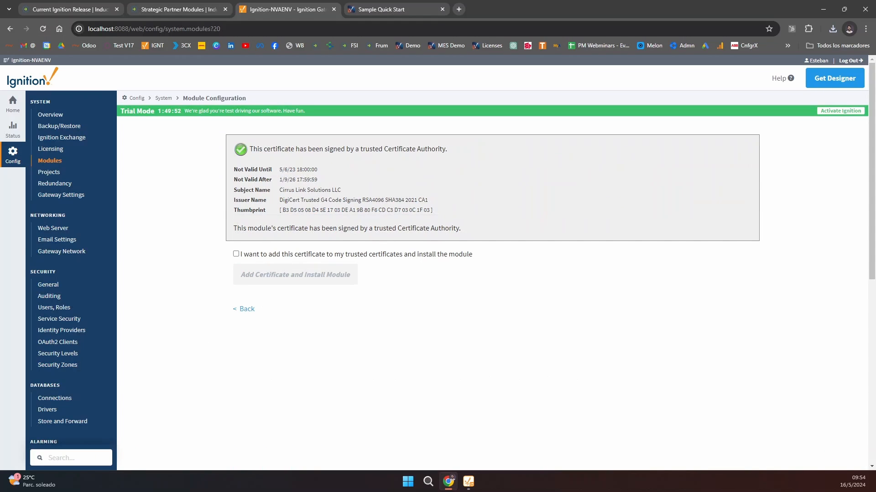
pyautogui.click(237, 254)
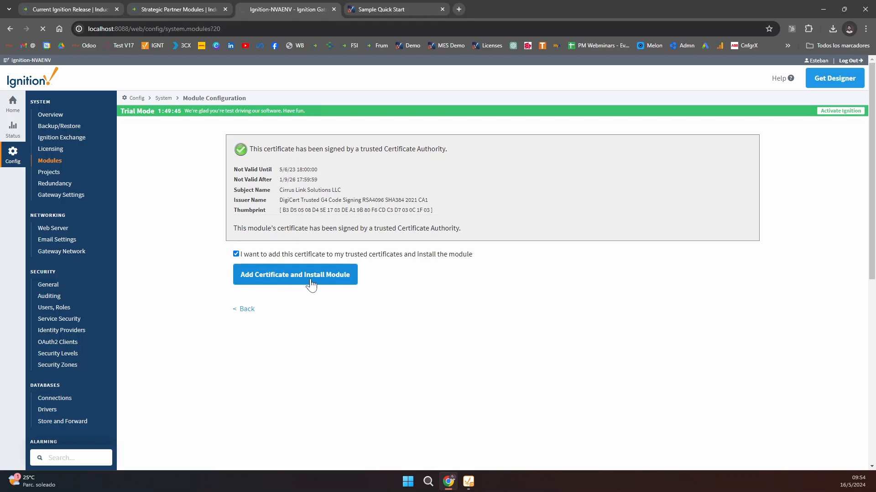
# Check the configured modules list for the MQTT Engine entry under Cirrus Link Solutions LLC.
pyautogui.scroll(-15, 310, 256)
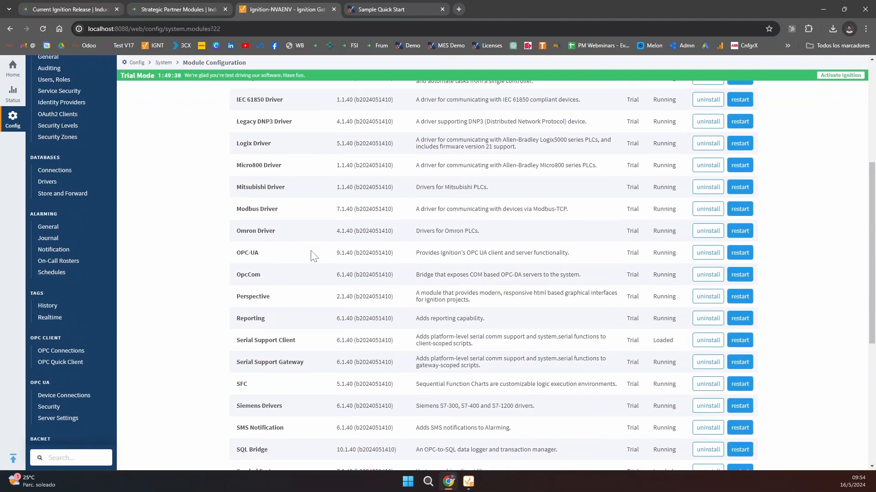
pyautogui.scroll(-3, 314, 257)
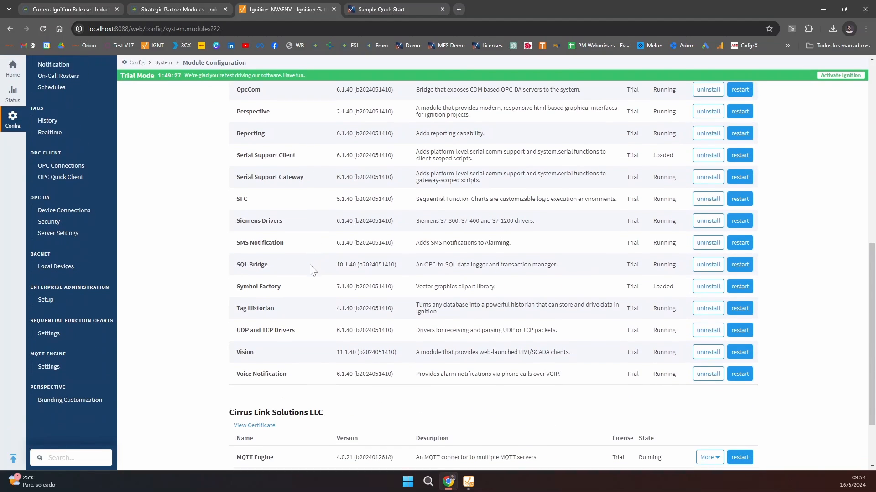
pyautogui.moveTo(284, 382); pyautogui.dragTo(235, 377)
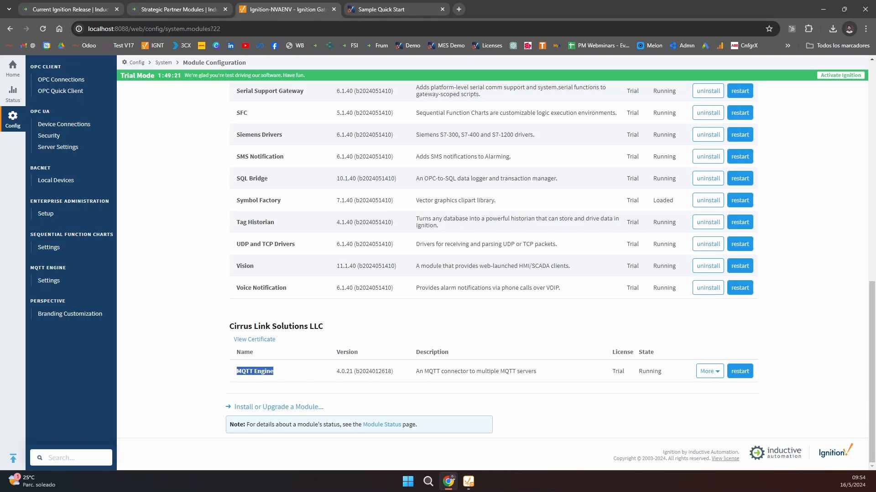
pyautogui.click(284, 358)
pyautogui.scroll(15, 278, 342)
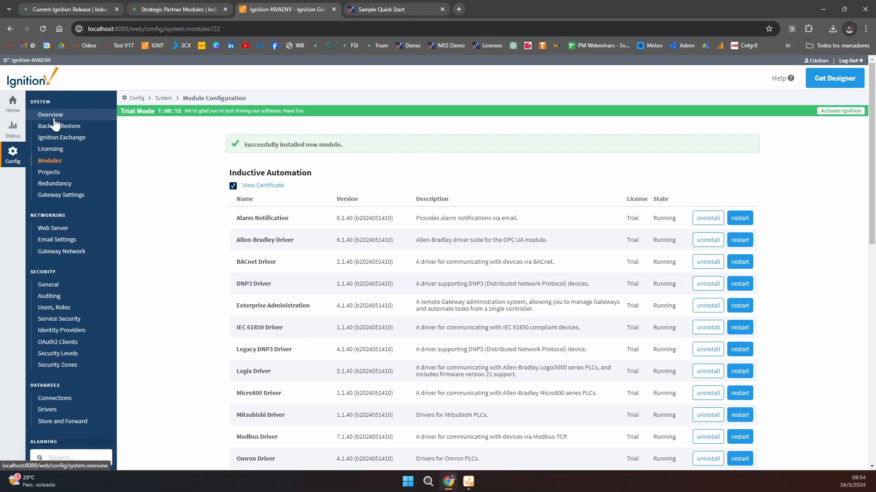
# Return the gateway to its Home page and look over the Designer, Vision Client and Perspective launcher options.
pyautogui.click(14, 103)
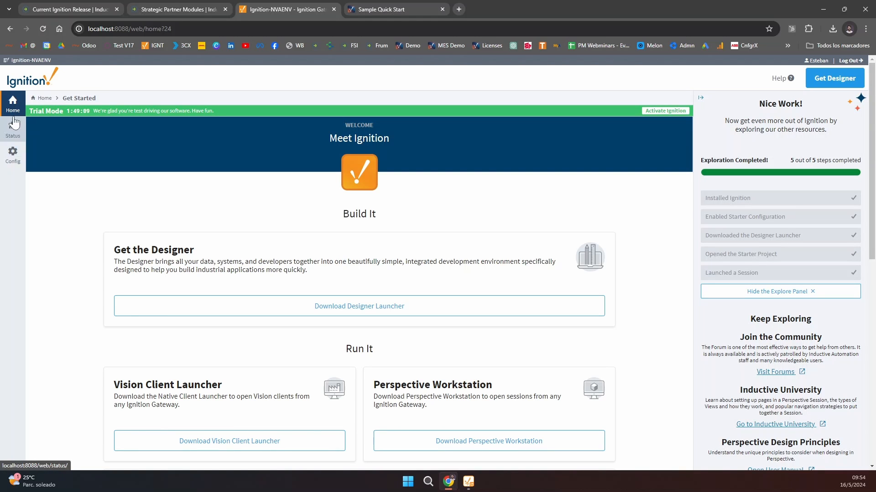
pyautogui.scroll(-10, 94, 246)
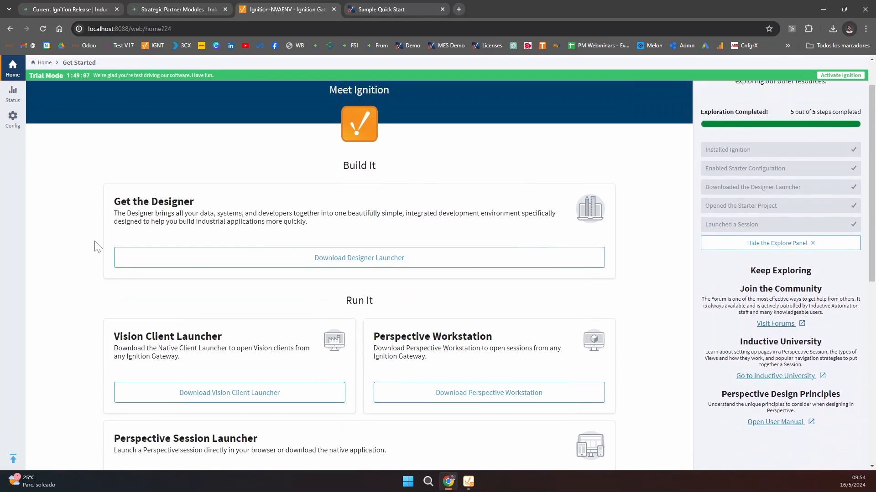
pyautogui.scroll(10, 97, 247)
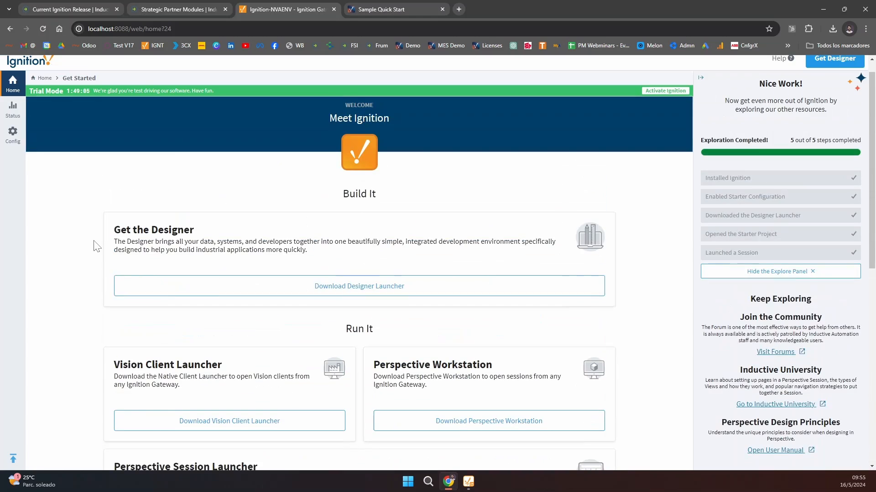
pyautogui.scroll(-2, 96, 245)
pyautogui.scroll(-2, 93, 246)
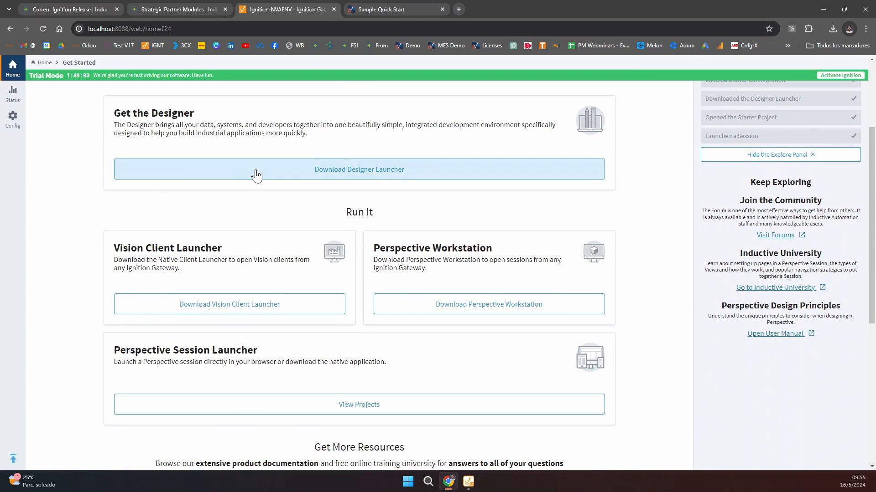
pyautogui.scroll(-1, 94, 200)
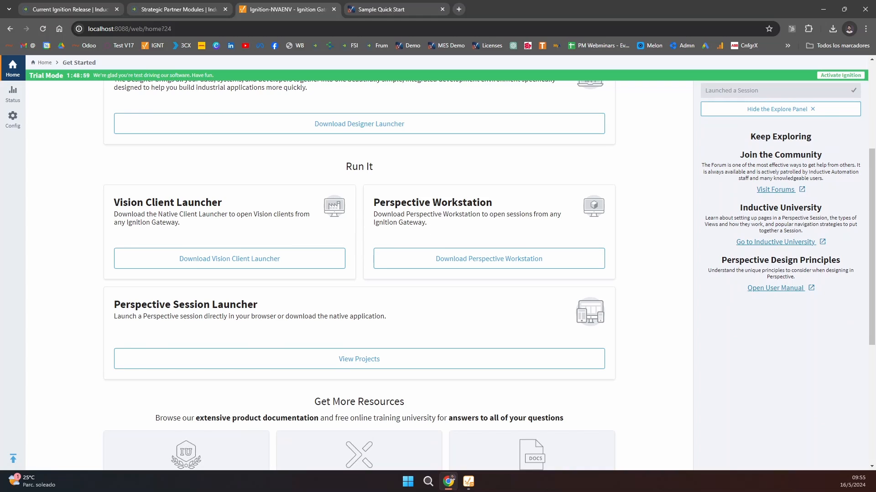
# Look over the Perspective Session Launcher and the learning and documentation resources on the gateway's Home page.
pyautogui.scroll(-3, 239, 189)
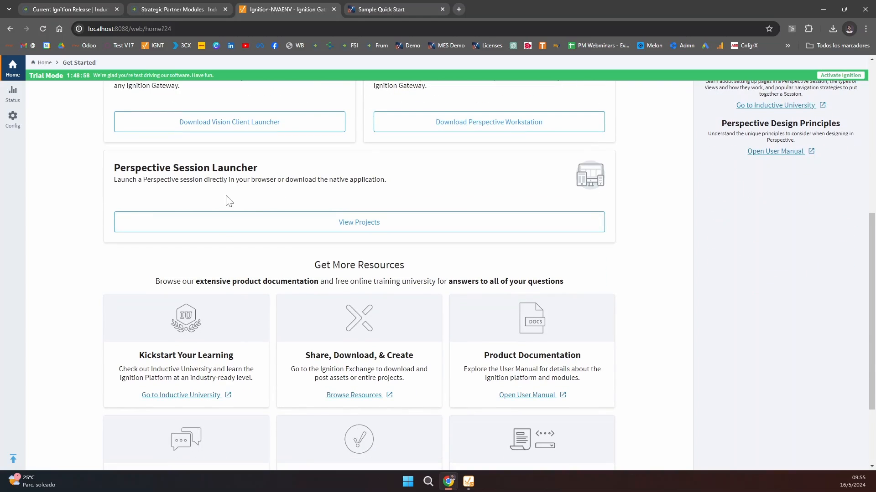
pyautogui.scroll(-3, 110, 208)
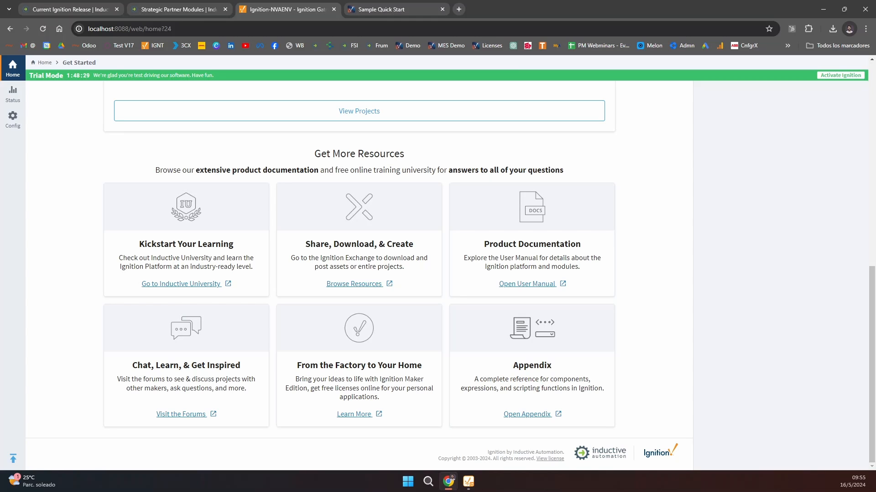
pyautogui.scroll(15, 231, 309)
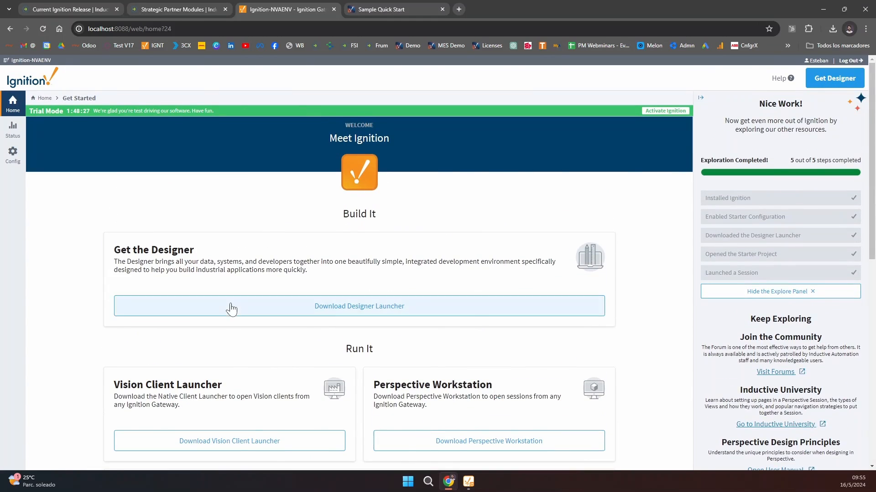
# Open the gateway's Status overview and review its architecture, connections, environment and systems information.
pyautogui.click(12, 130)
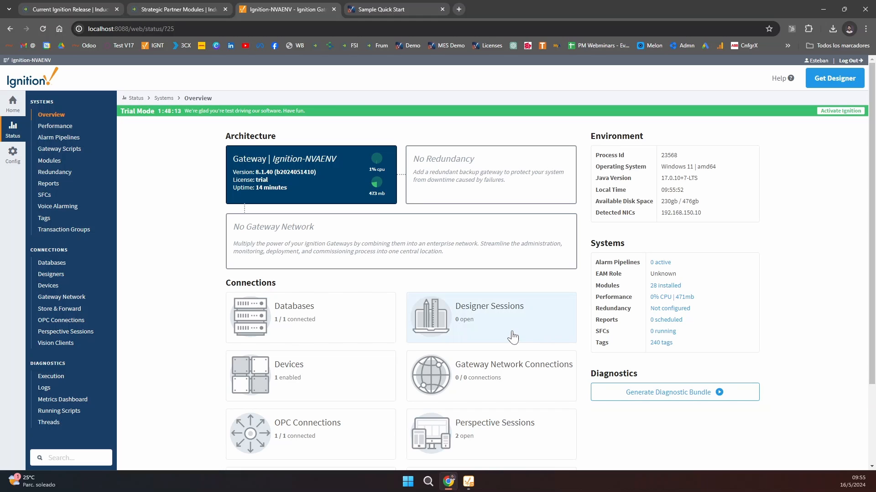
pyautogui.scroll(-2, 513, 337)
pyautogui.scroll(2, 512, 337)
# Open the gateway's Config overview and review the common platform, networking, security, connection, systems and data acquisition actions.
pyautogui.click(14, 158)
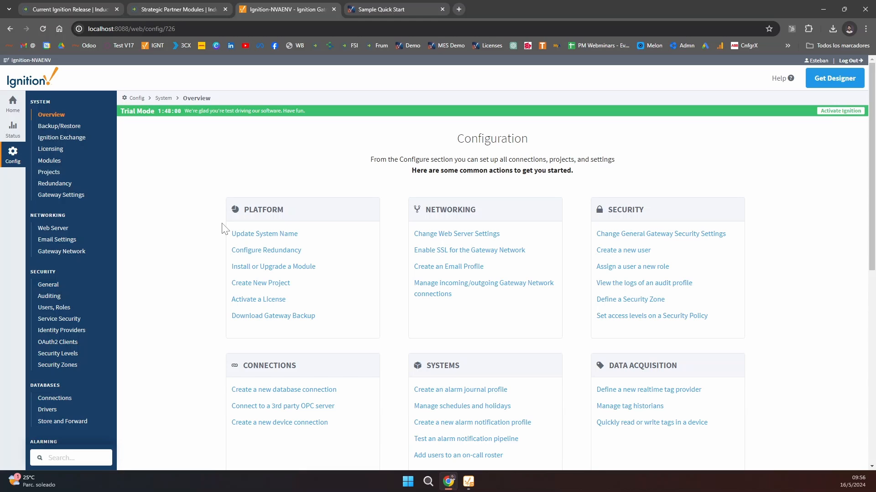
pyautogui.scroll(-1, 233, 221)
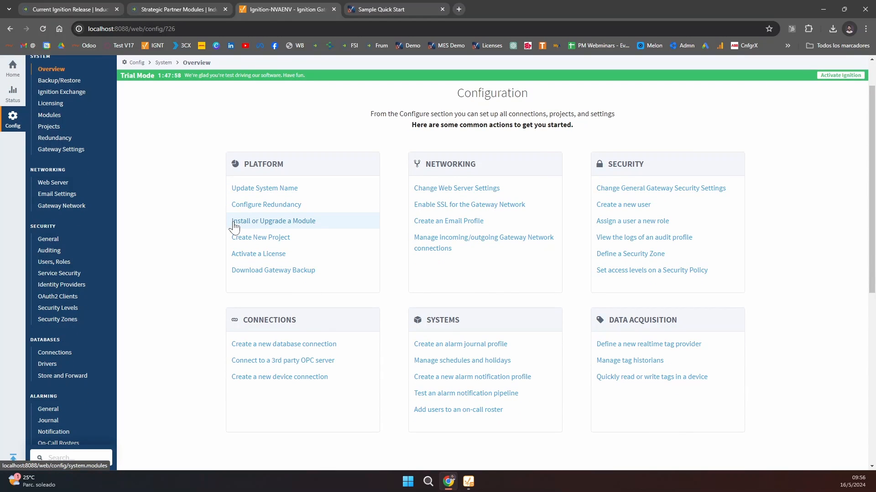
pyautogui.scroll(1, 232, 221)
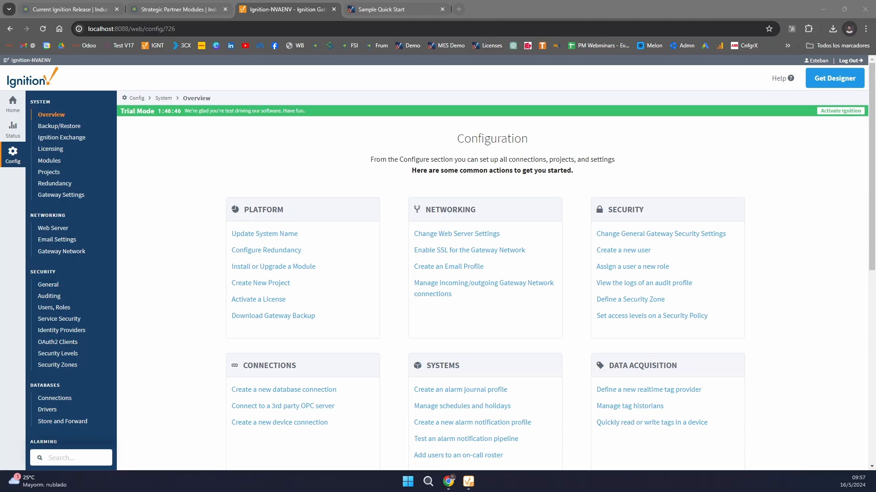
# Switch to the samplequickstart project in Ignition Designer and enlarge the Tag Browser's height to fit the Sample_Tags folders.
pyautogui.moveTo(875, 55); pyautogui.dragTo(454, 17)
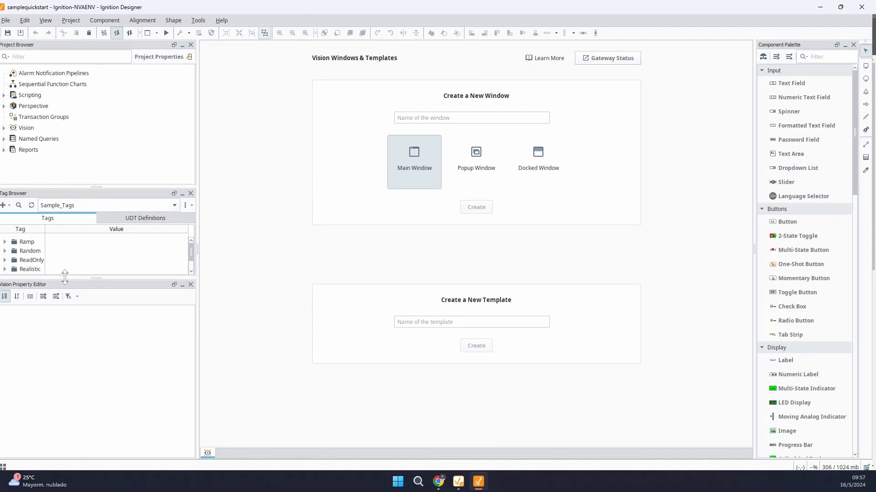
pyautogui.moveTo(64, 277); pyautogui.dragTo(84, 320)
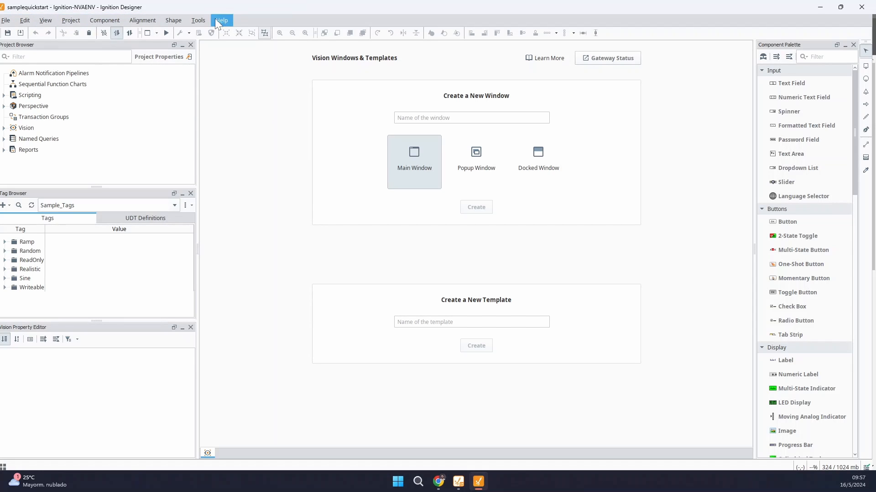
# Examine the Designer's available edit, view, project, component, alignment and shape commands.
pyautogui.click(25, 22)
pyautogui.click(24, 22)
pyautogui.click(45, 21)
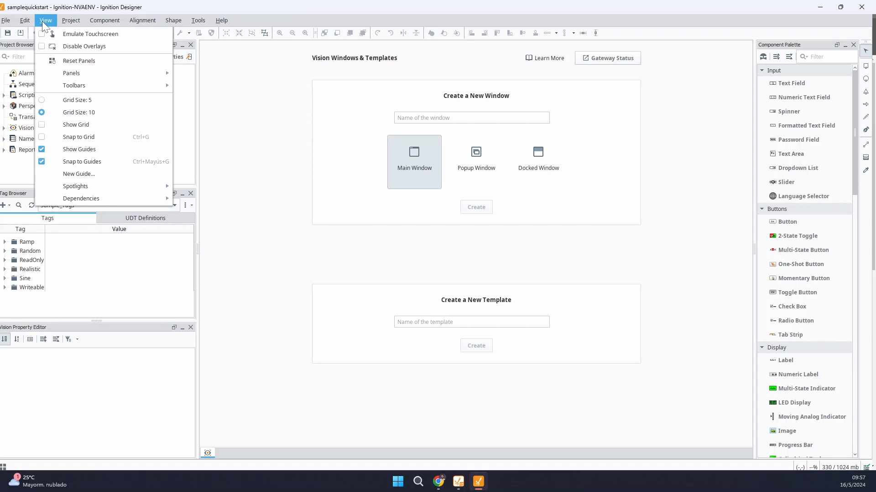
pyautogui.click(70, 21)
pyautogui.click(70, 21)
pyautogui.click(71, 22)
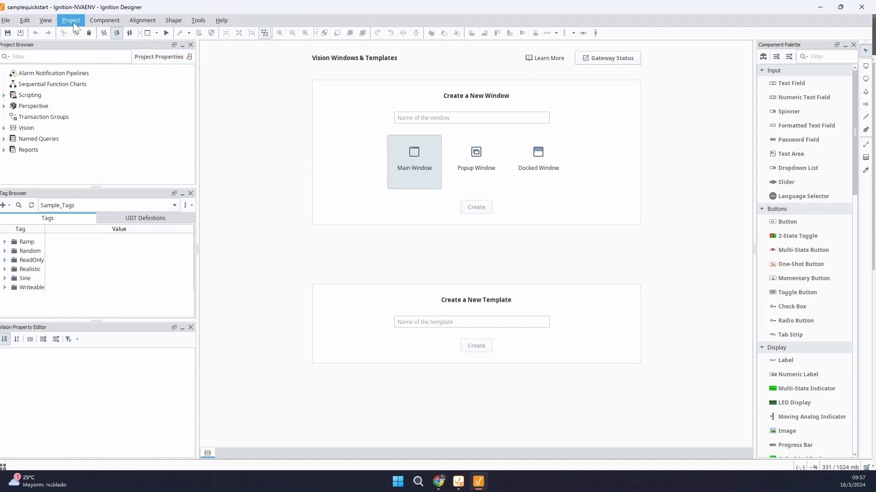
pyautogui.click(109, 21)
pyautogui.click(112, 21)
pyautogui.click(144, 20)
pyautogui.click(146, 20)
pyautogui.click(173, 20)
pyautogui.click(175, 20)
# View the project's Perspective and Named Queries workspaces, and return to the Perspective page configuration.
pyautogui.click(39, 55)
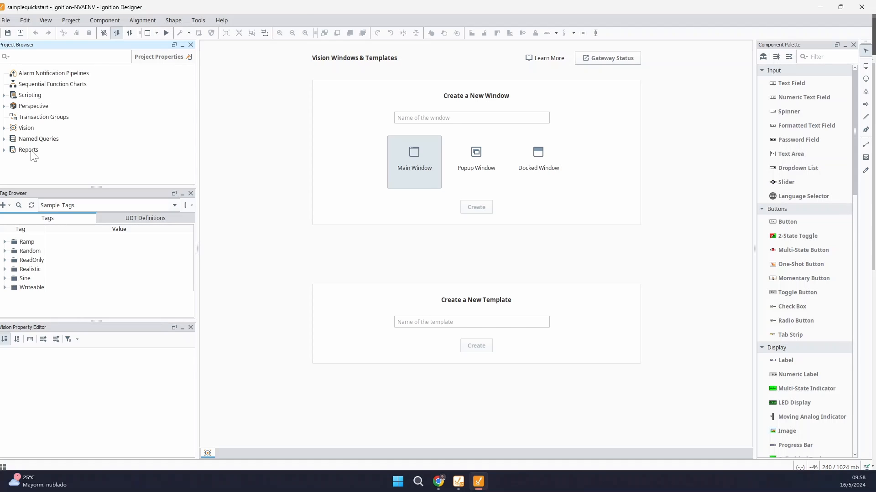
pyautogui.click(31, 105)
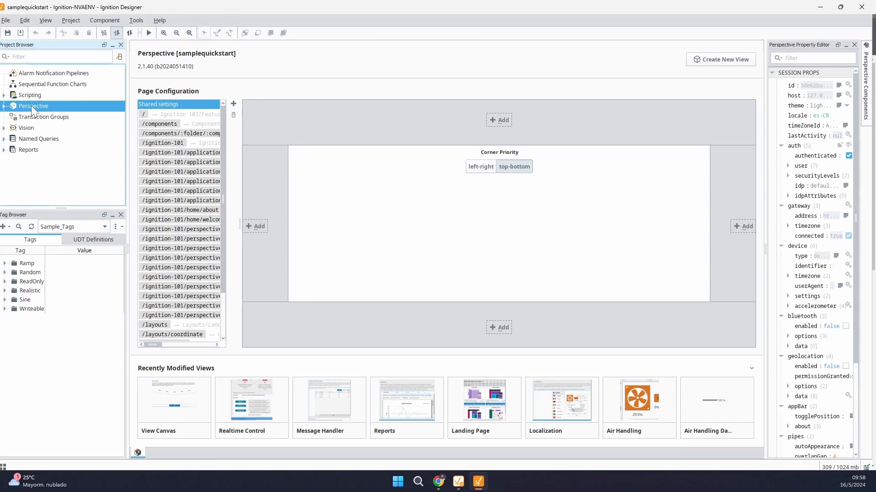
pyautogui.click(37, 140)
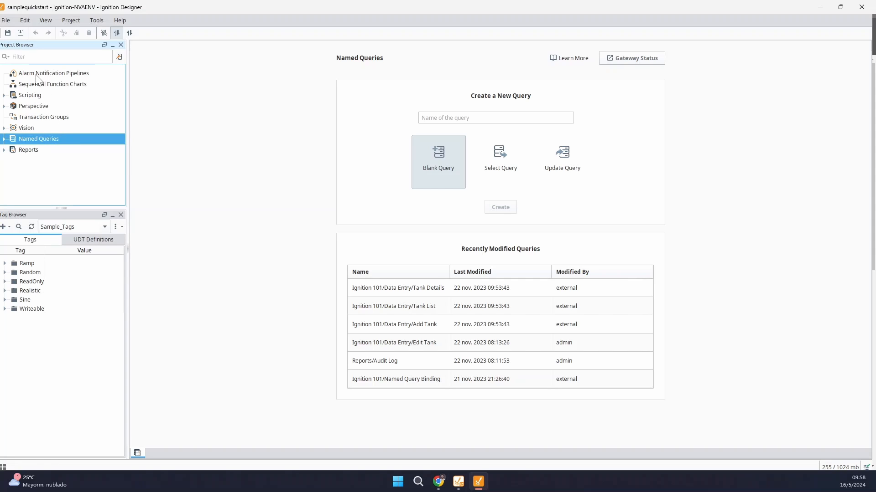
pyautogui.click(34, 107)
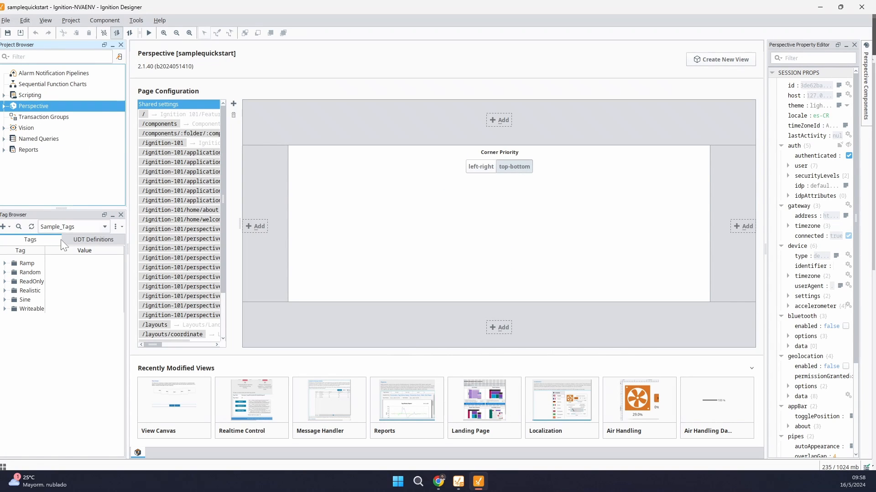